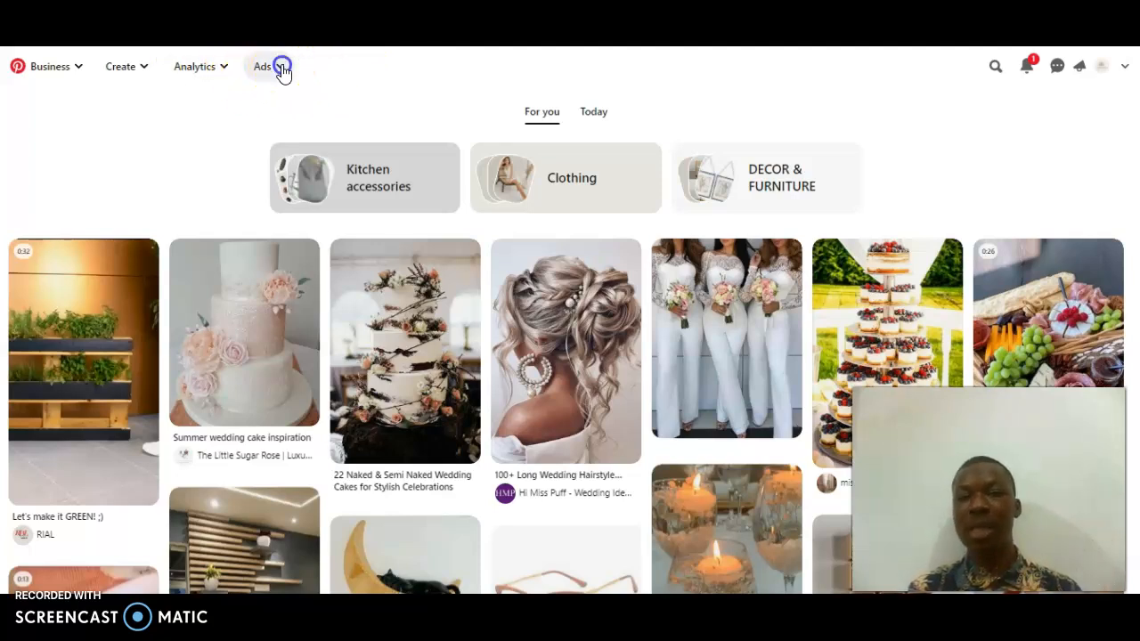
Step: Start creating a new ad campaign using the manual campaign option
left_click(281, 69)
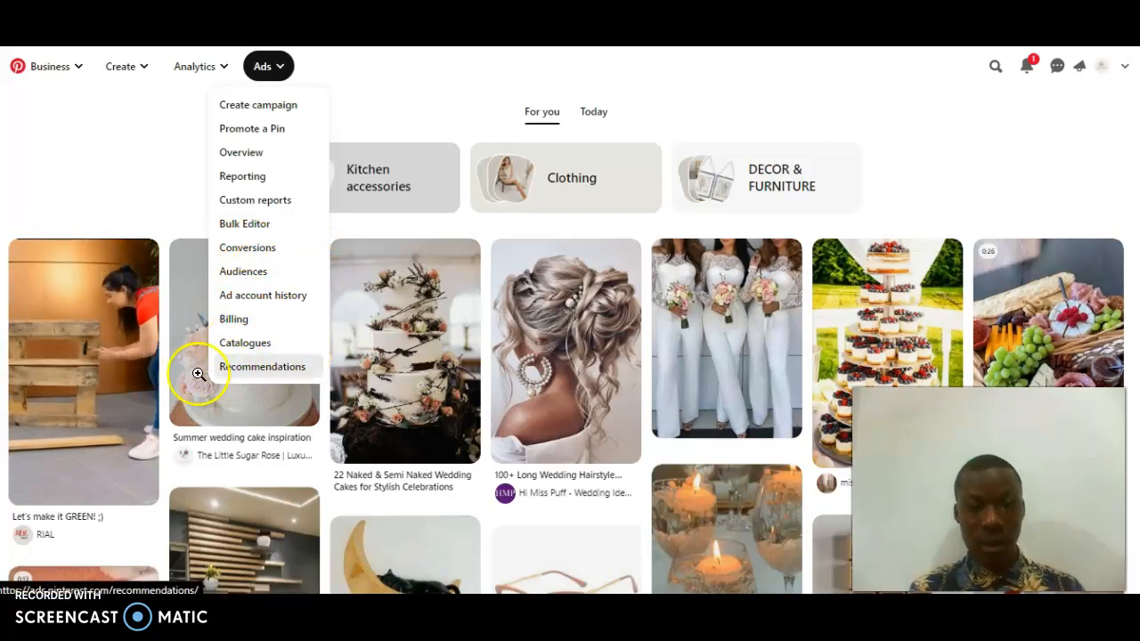
left_click(258, 114)
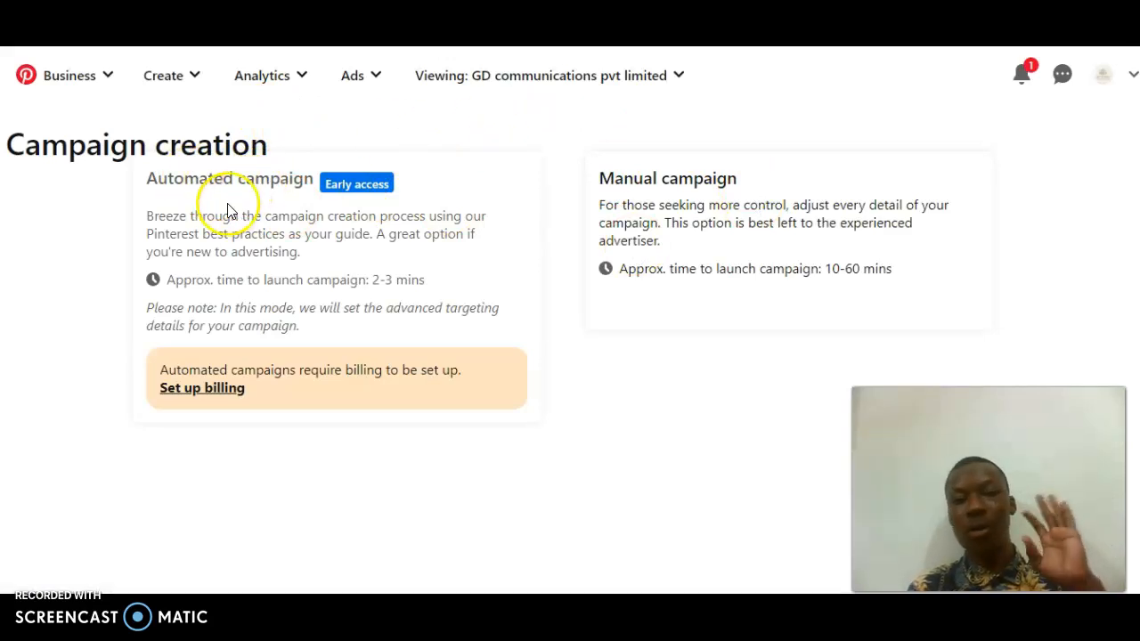
left_click(721, 200)
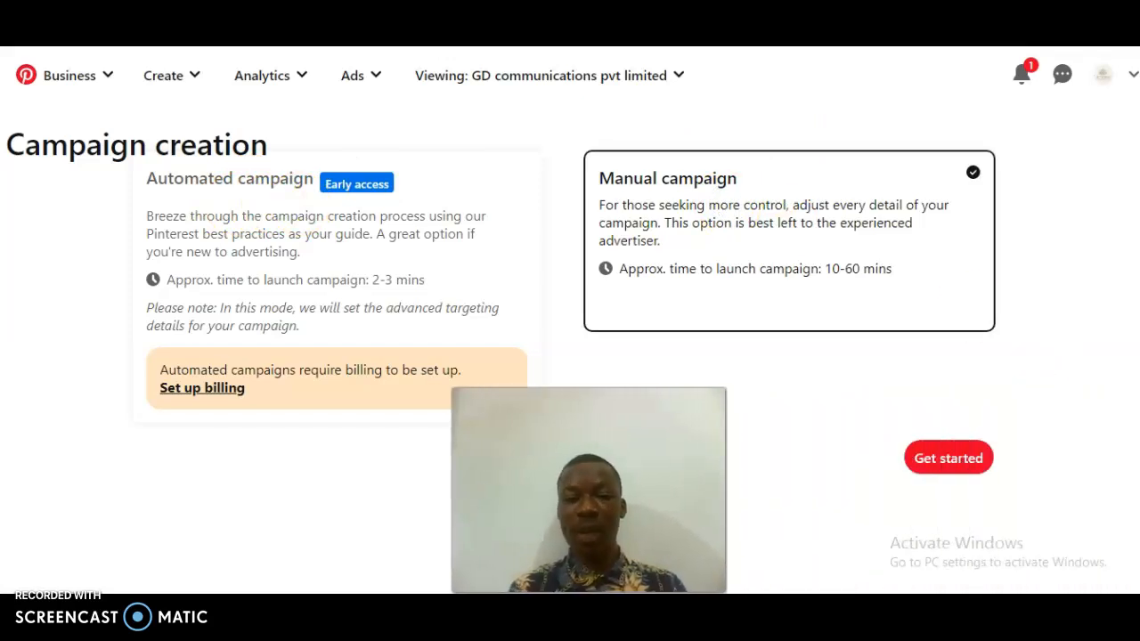
left_click(949, 459)
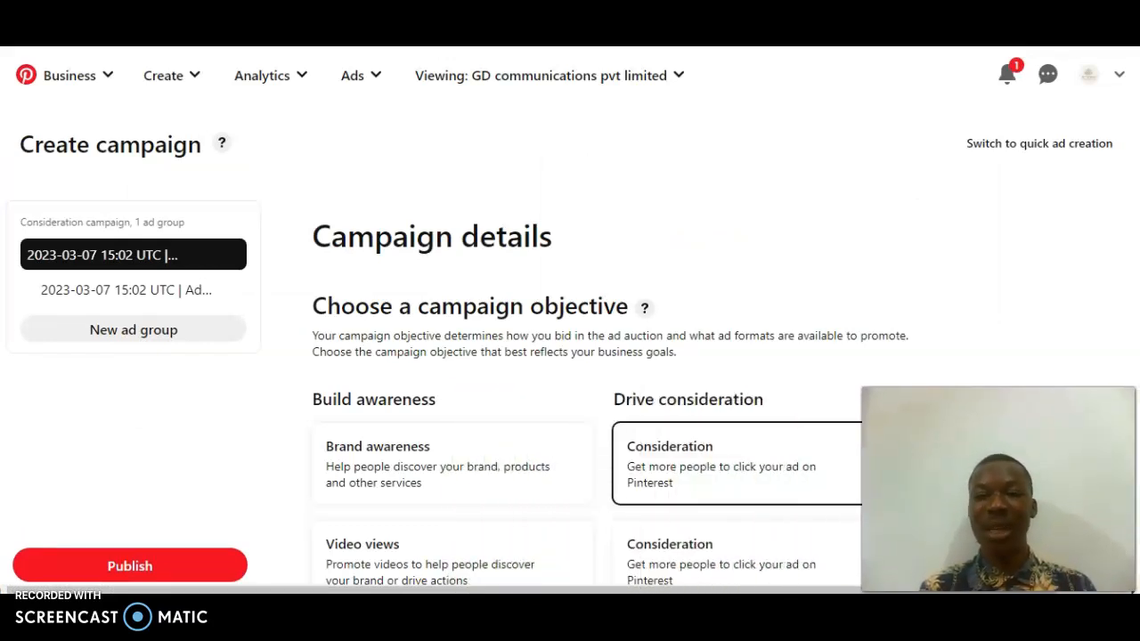
Step: Choose Brand awareness as the campaign objective
scroll(588, 392, "down", 1)
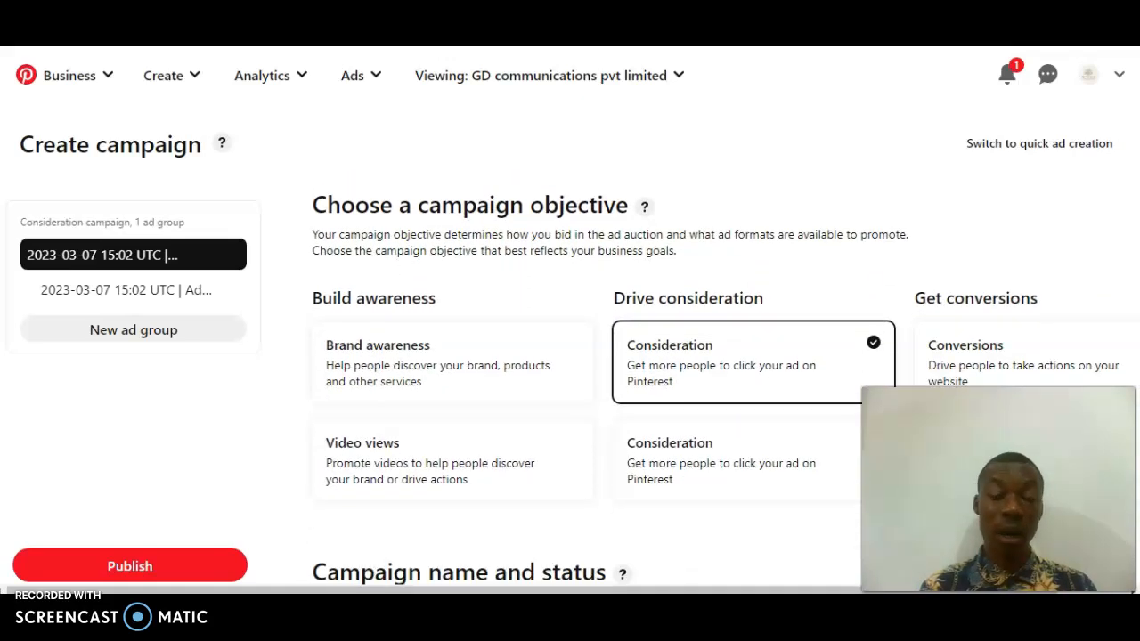
scroll(842, 366, "down", 1)
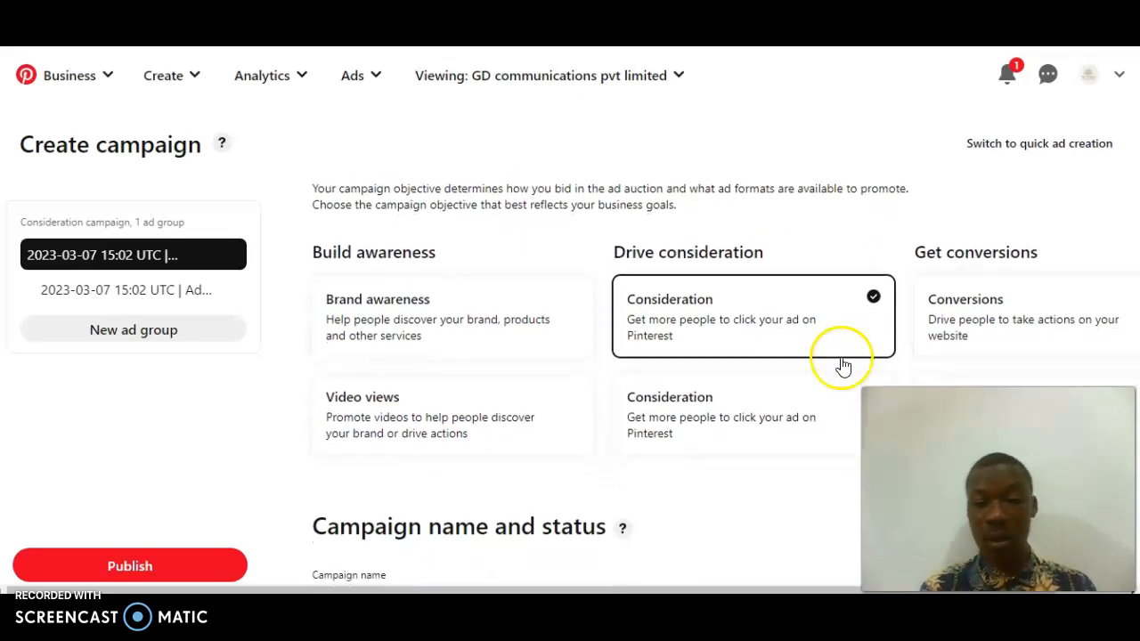
left_click_drag(694, 589, 780, 589)
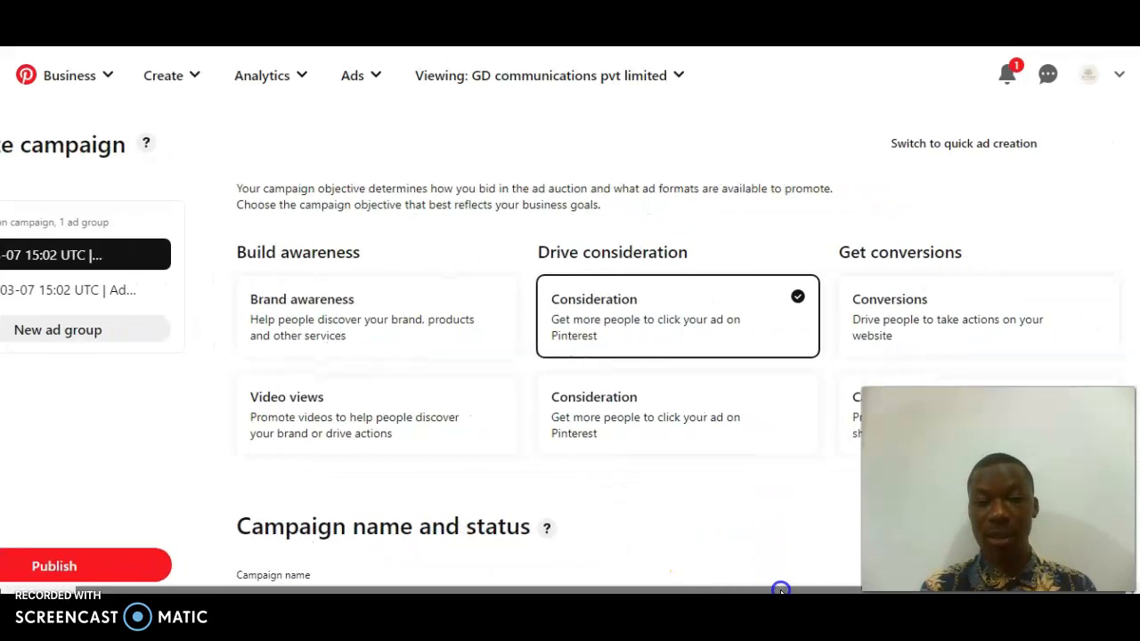
scroll(639, 379, "down", 1)
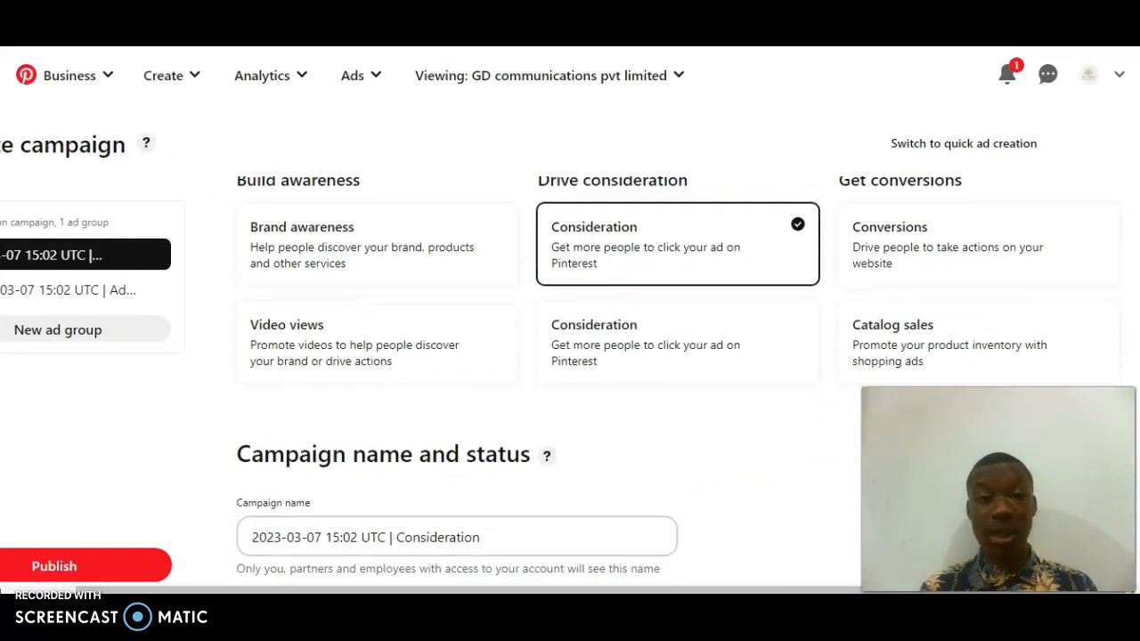
scroll(640, 379, "up", 1)
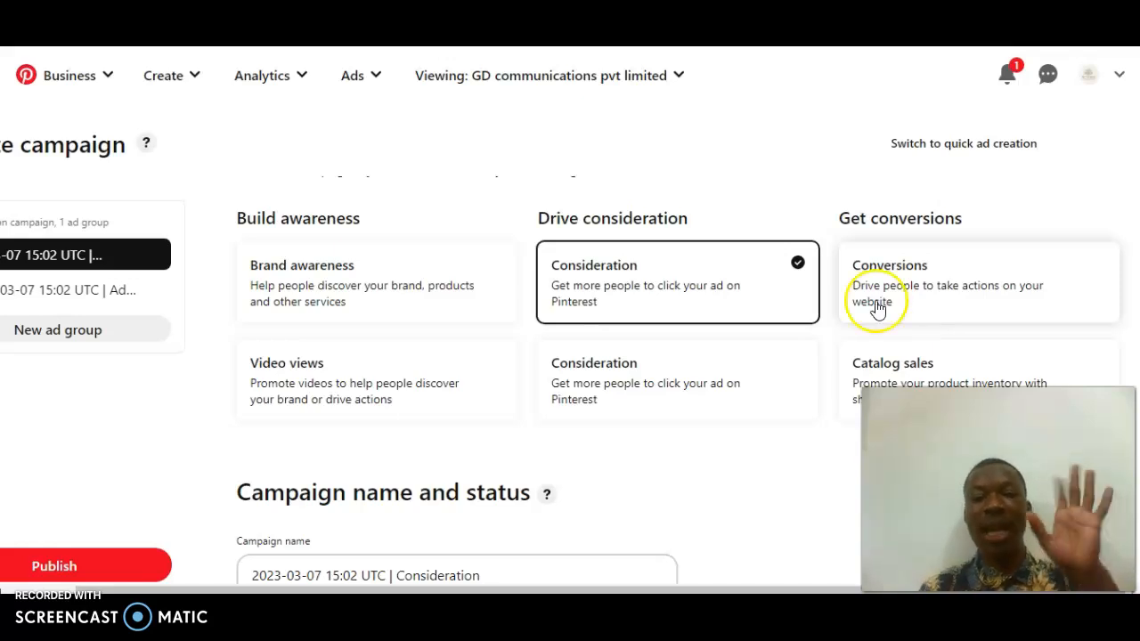
left_click(436, 294)
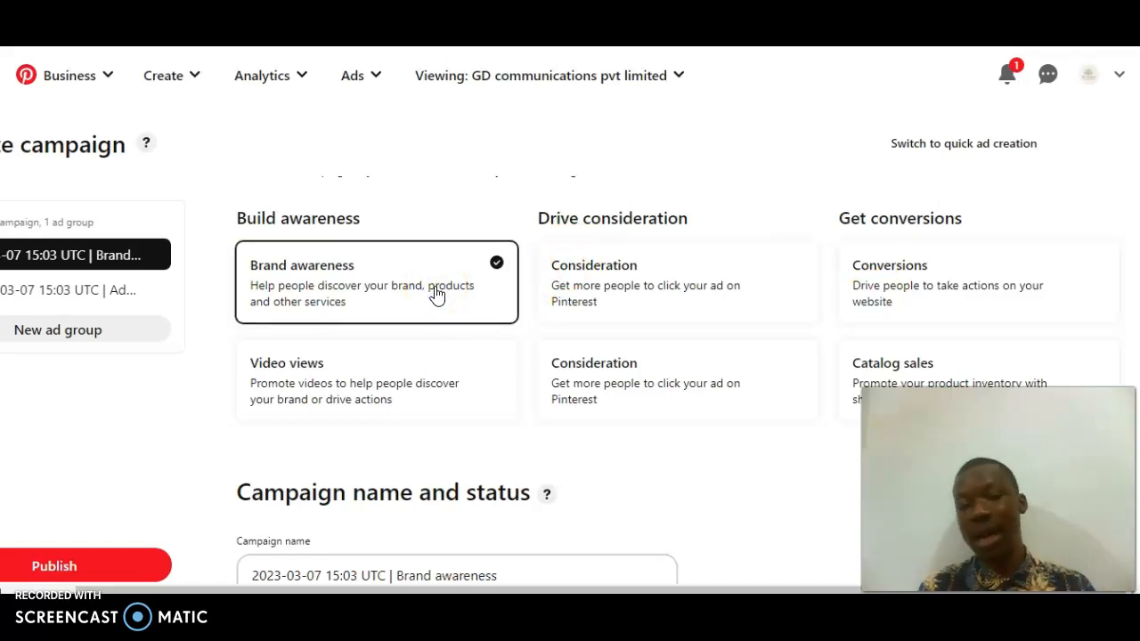
Step: Replace the default campaign name with "Questionaire REI"
scroll(569, 383, "down", 4)
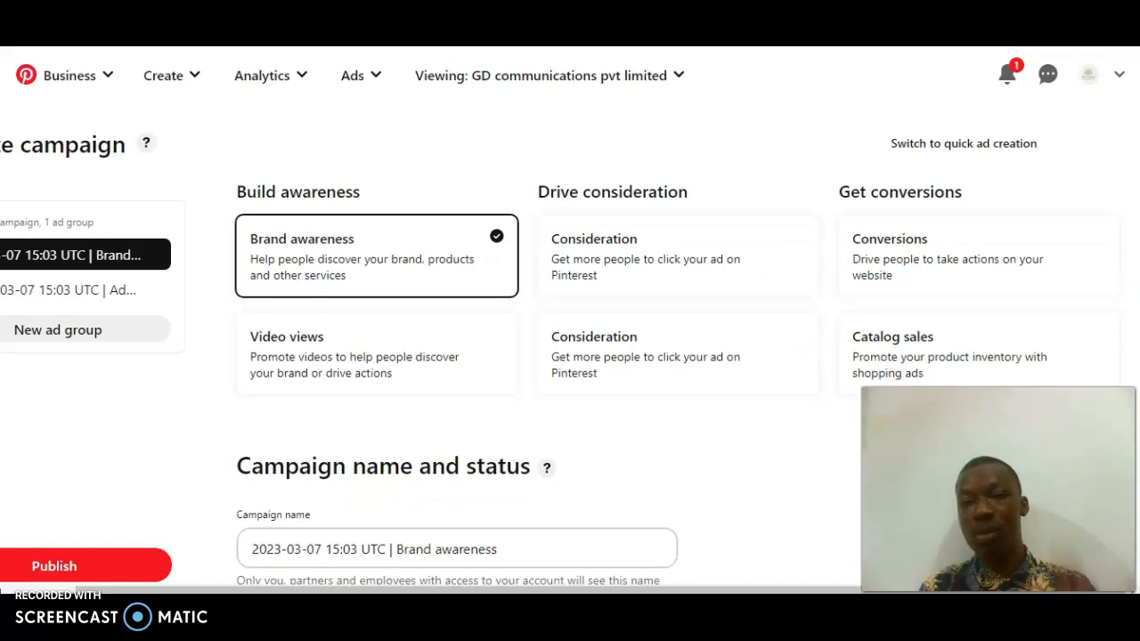
scroll(567, 258, "up", 1)
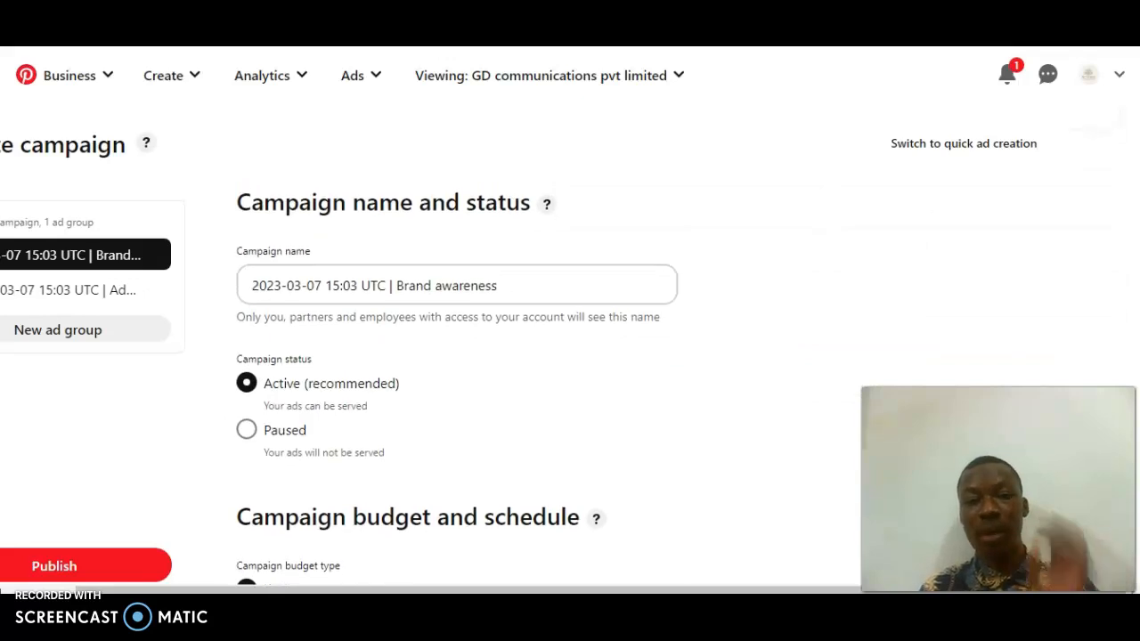
triple_click(415, 290)
left_click(512, 294)
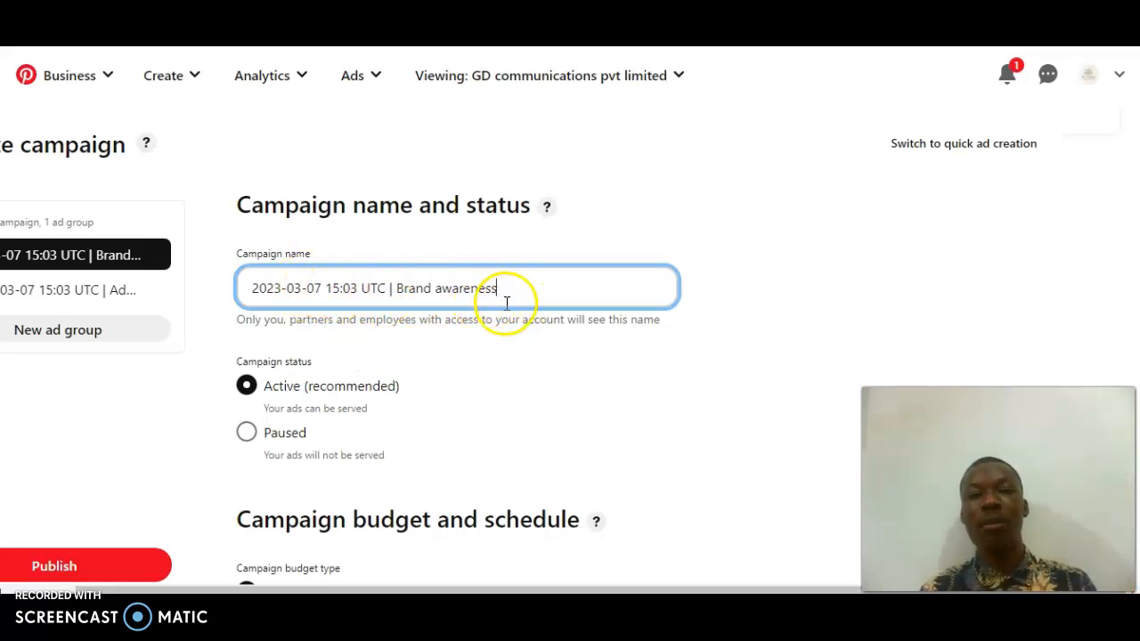
triple_click(505, 303)
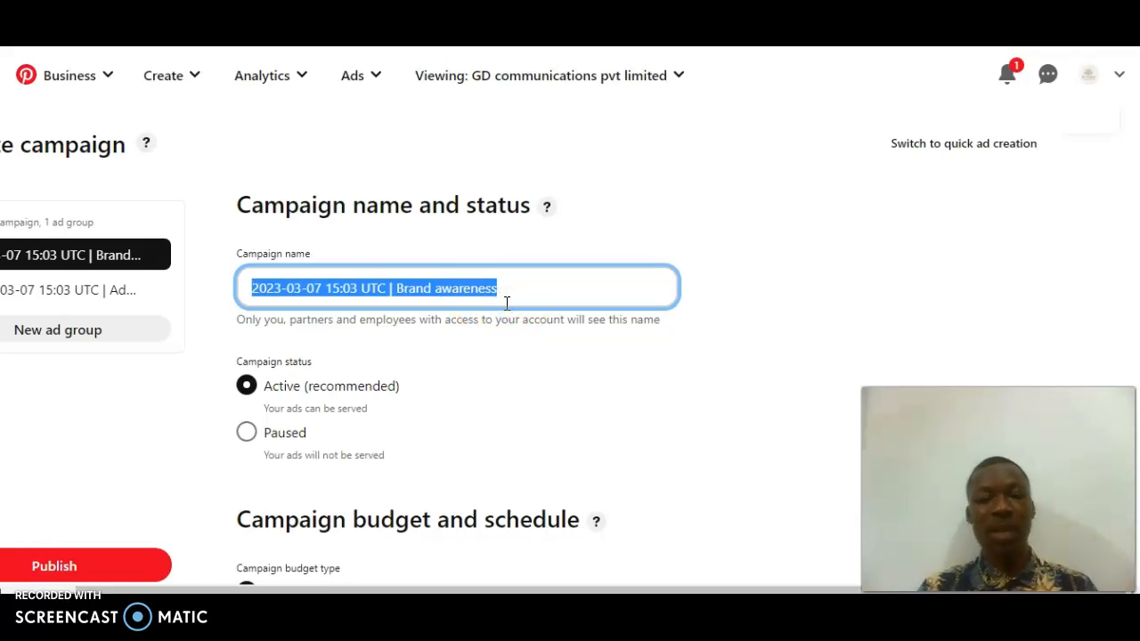
key("BackSpace")
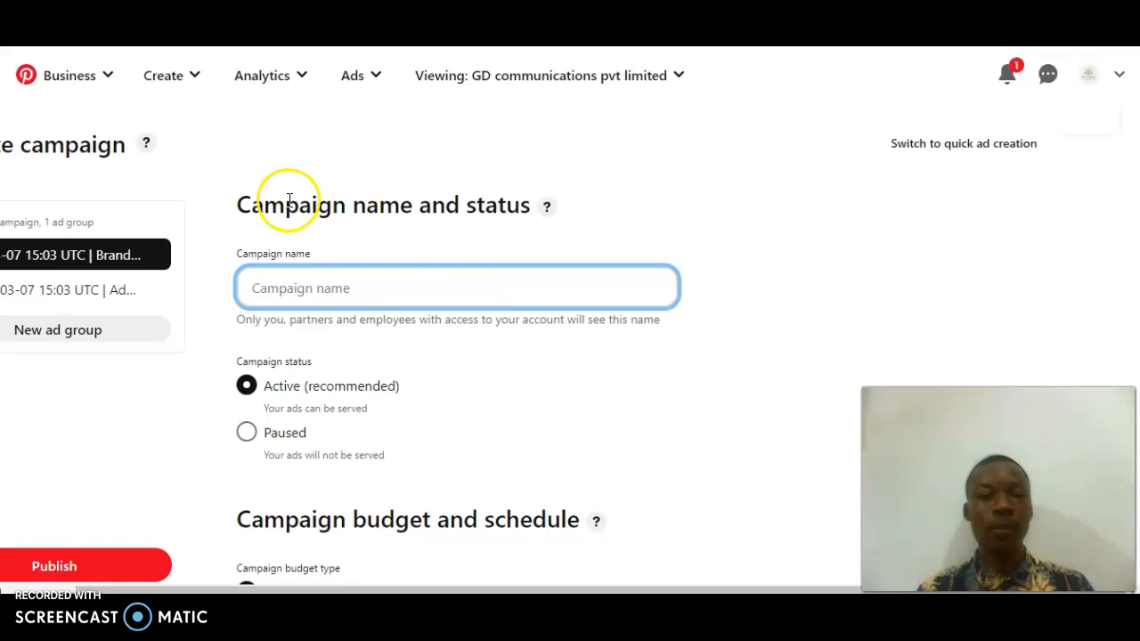
type("Questionaire REI")
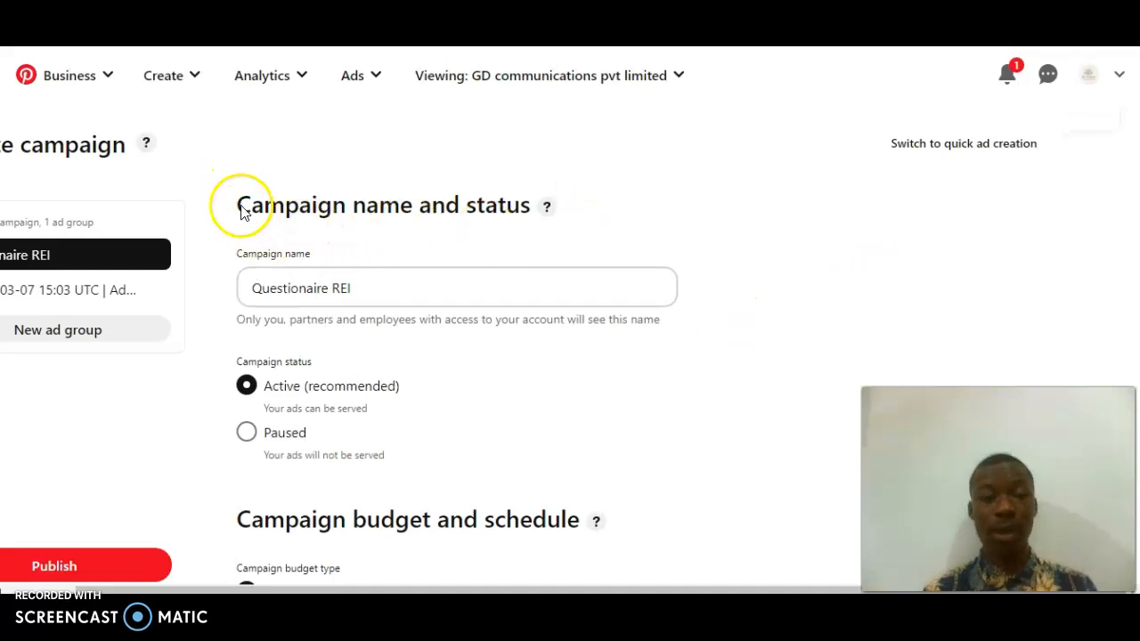
left_click_drag(230, 203, 573, 193)
left_click(401, 262)
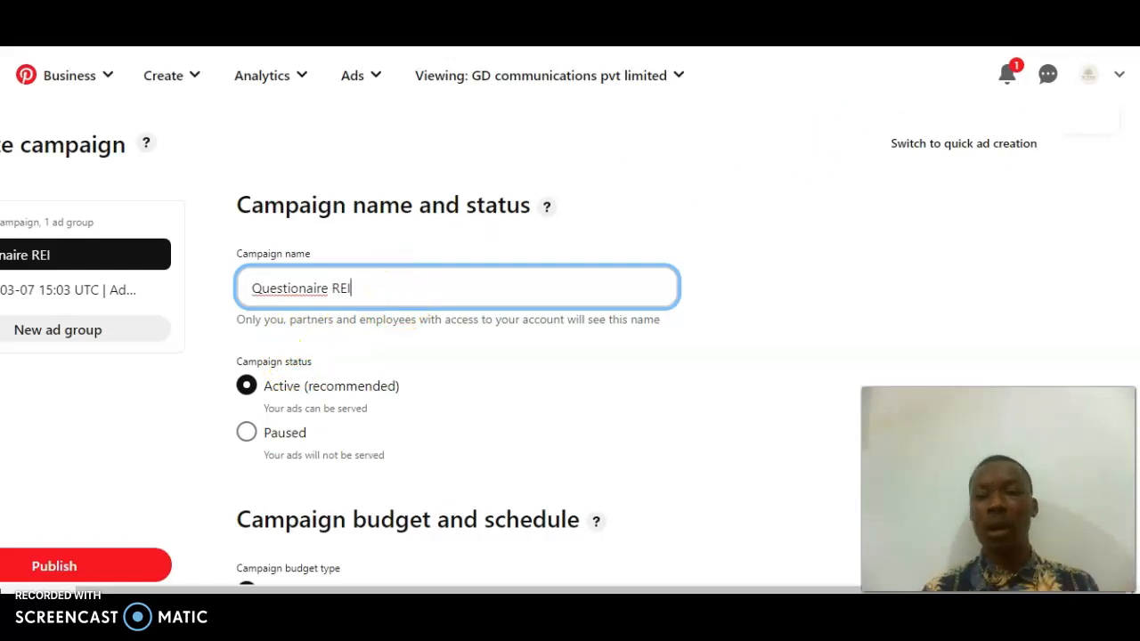
Step: Switch the campaign budget type to Lifetime so that the schedule runs on specific dates
scroll(457, 381, "down", 2)
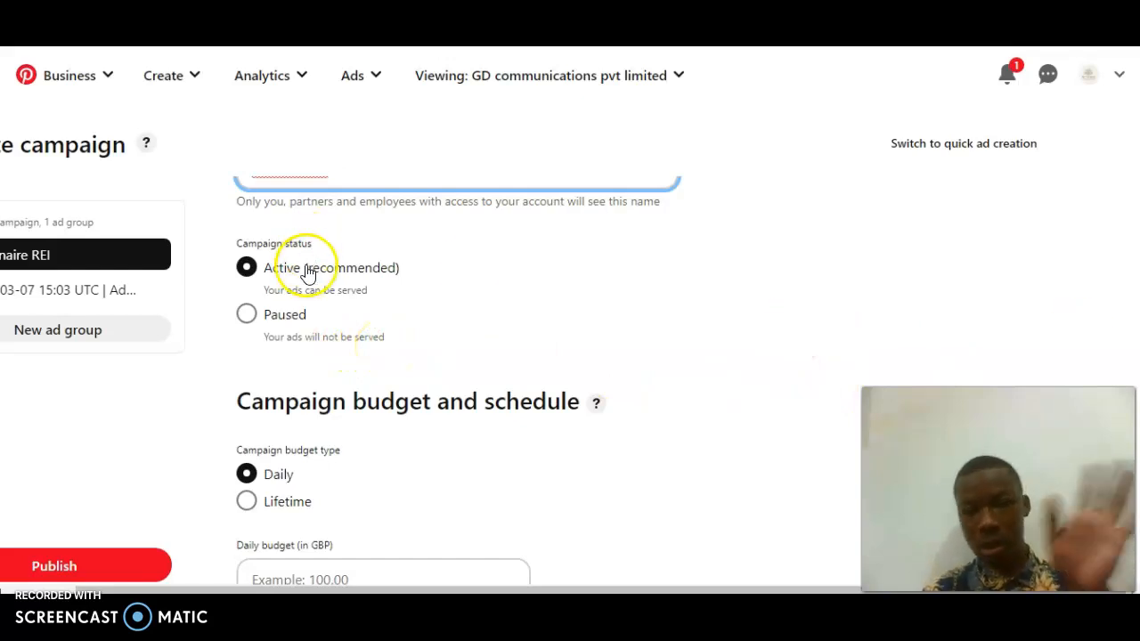
scroll(548, 383, "up", 5)
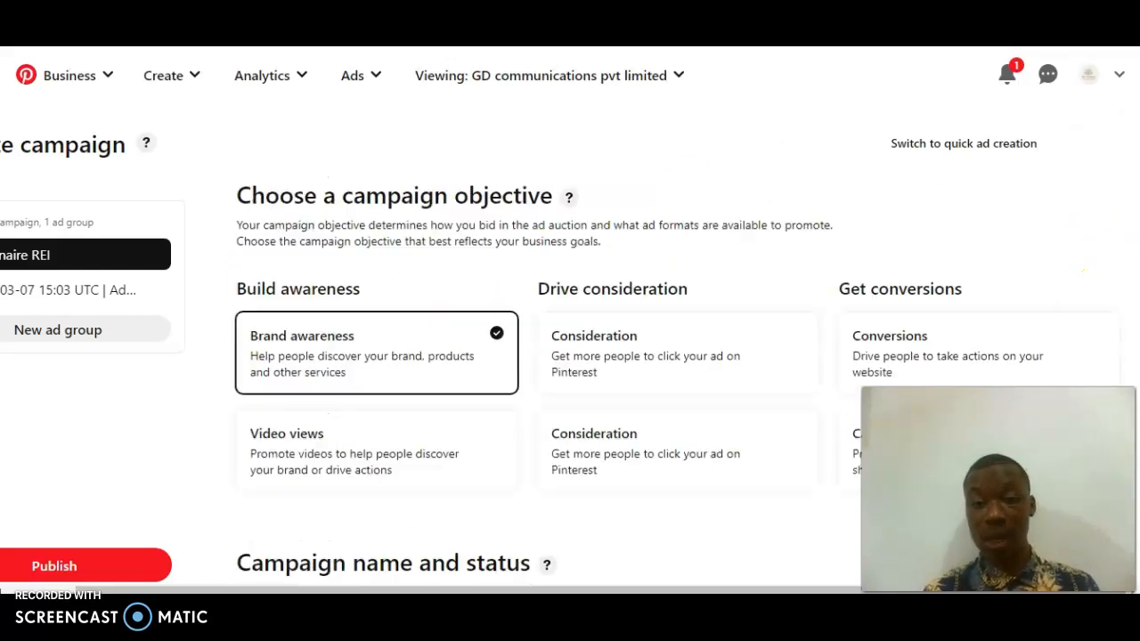
scroll(548, 382, "down", 5)
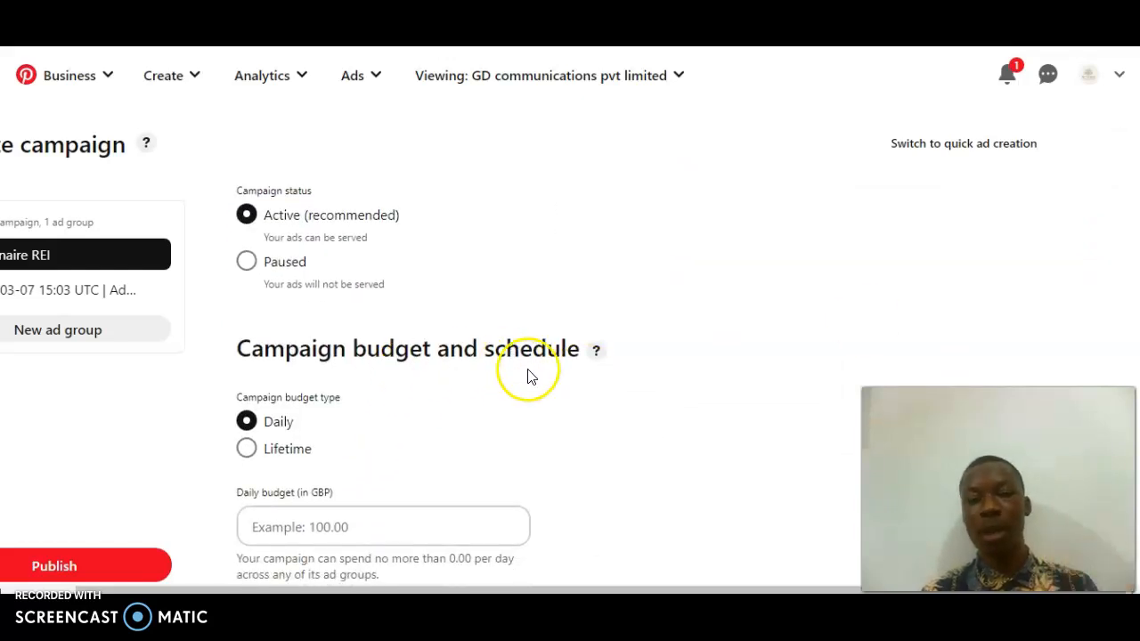
scroll(421, 380, "down", 2)
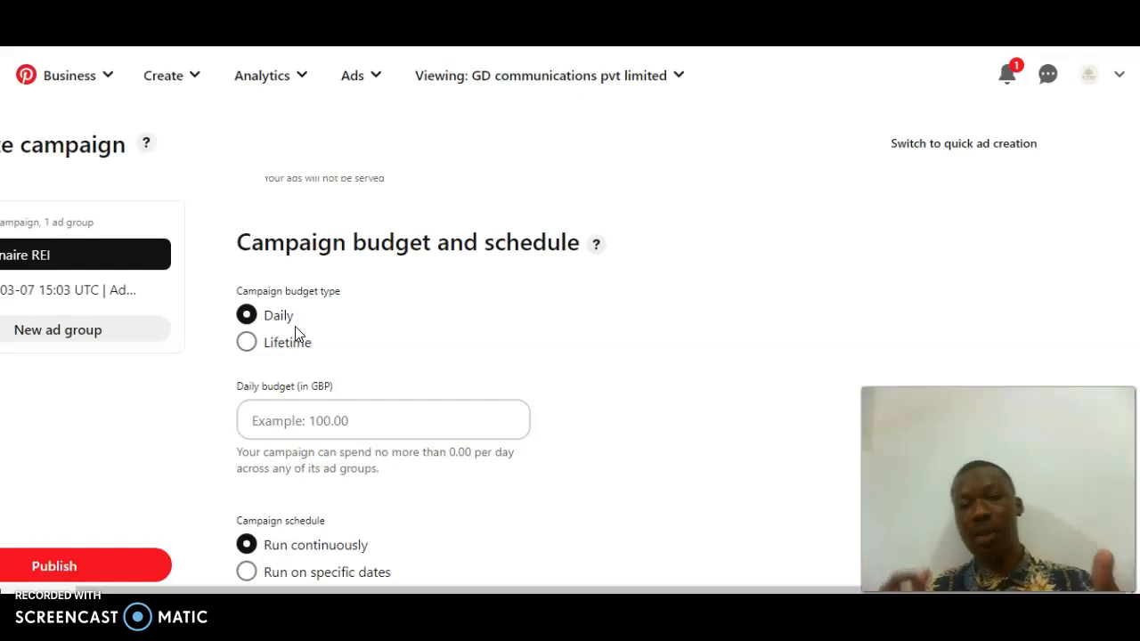
left_click(245, 347)
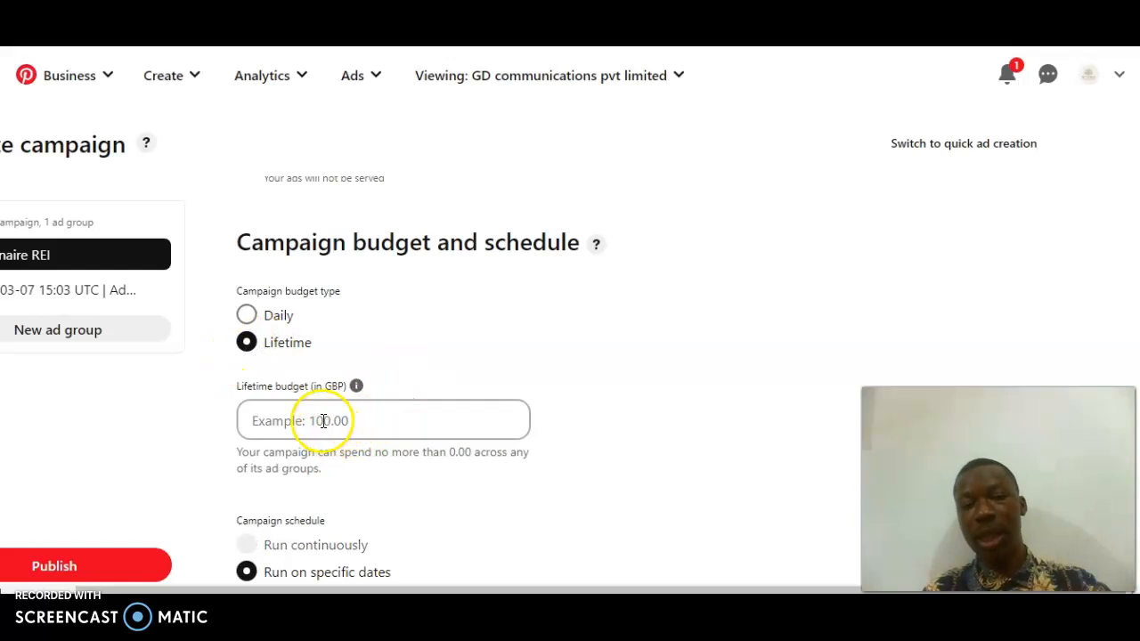
Step: Set the campaign budget type to Daily with a daily budget of 5.00 GBP
left_click(249, 317)
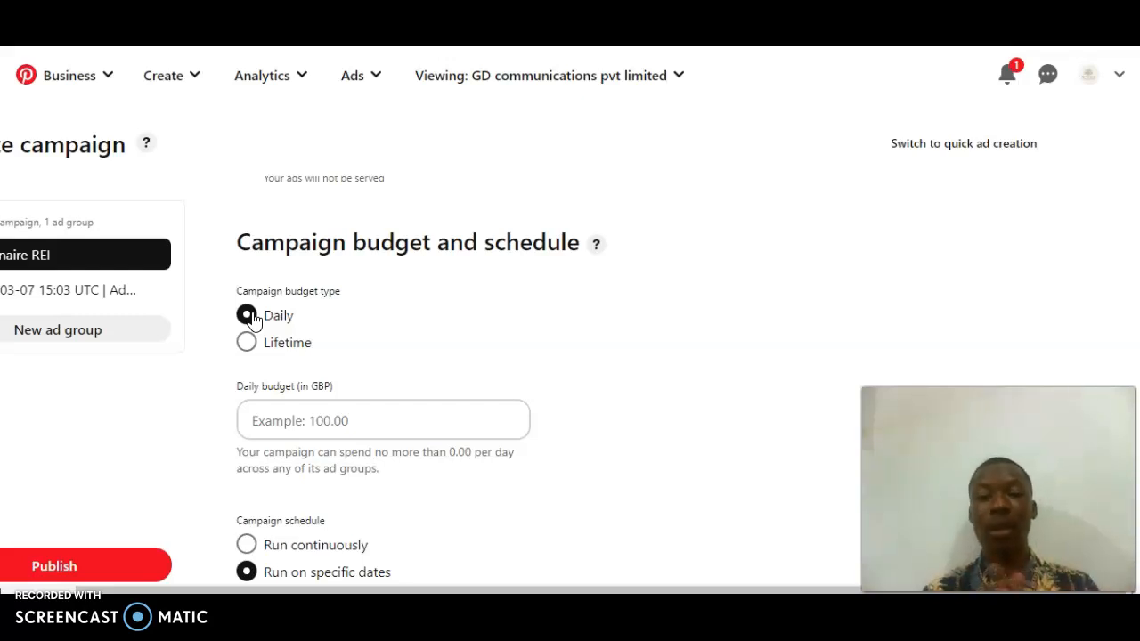
left_click(332, 414)
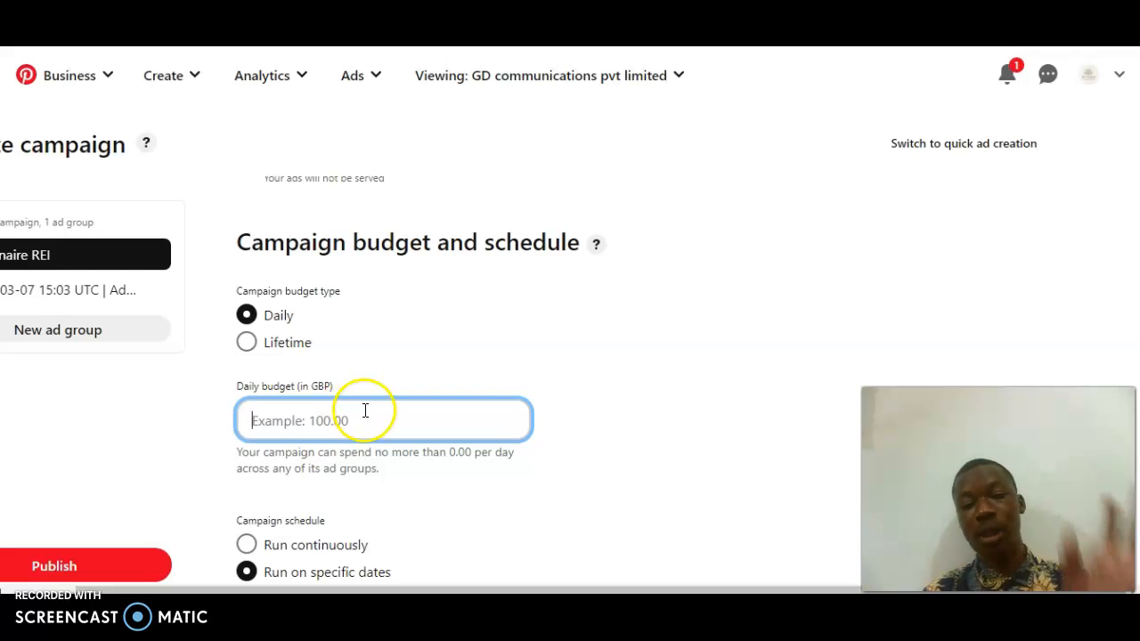
type("5")
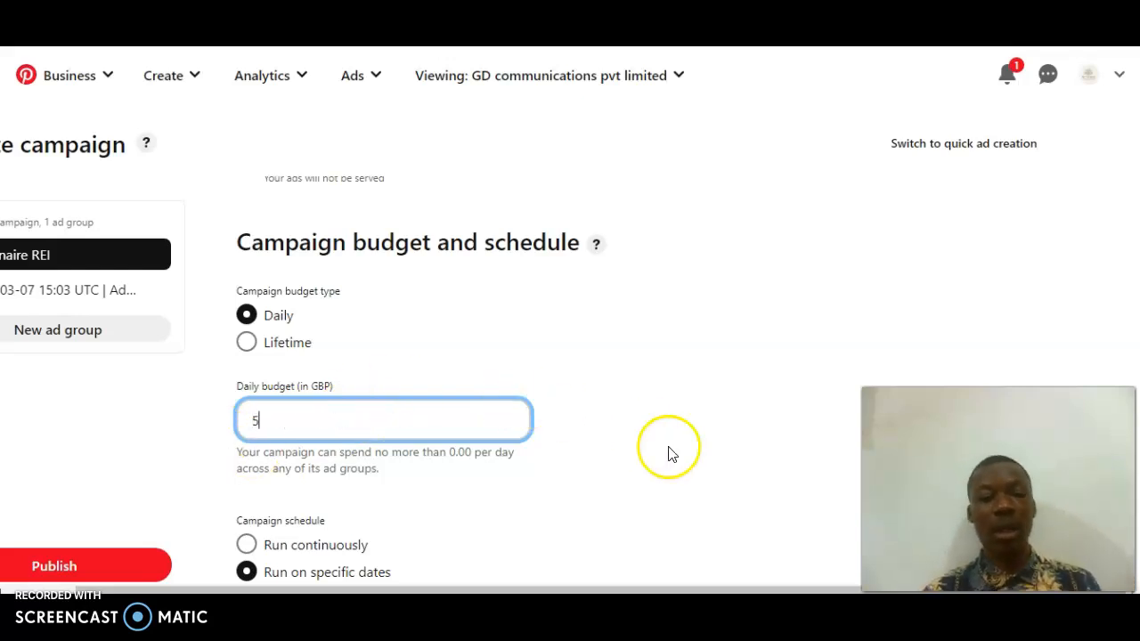
left_click(585, 460)
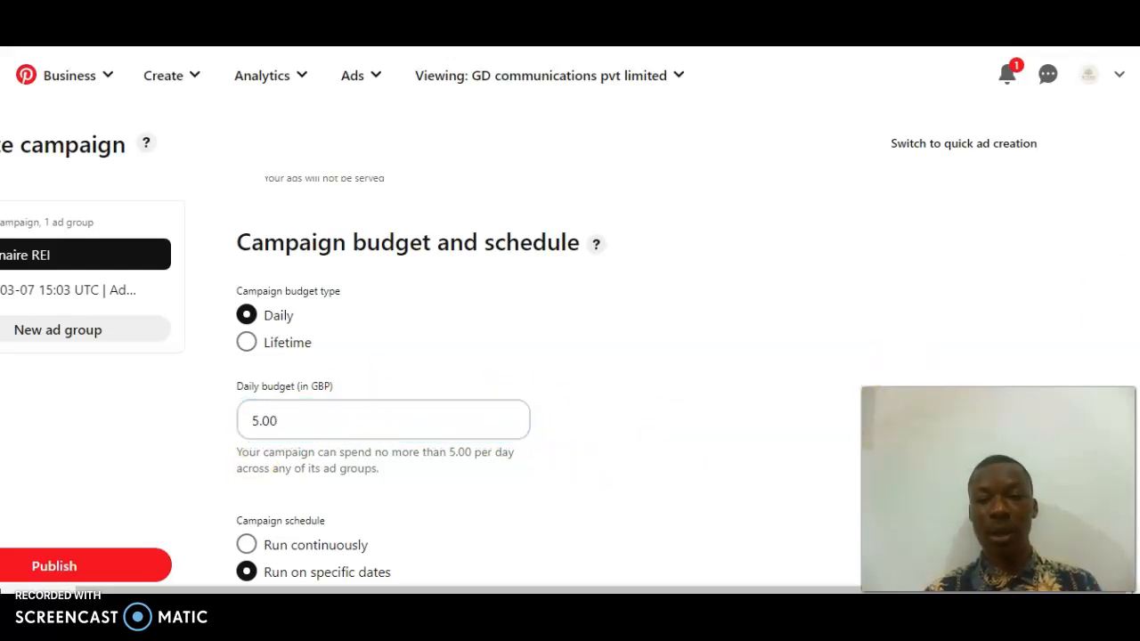
Step: Set the campaign's end date to 10/03/2023 and continue to the ad group details
scroll(543, 380, "down", 1)
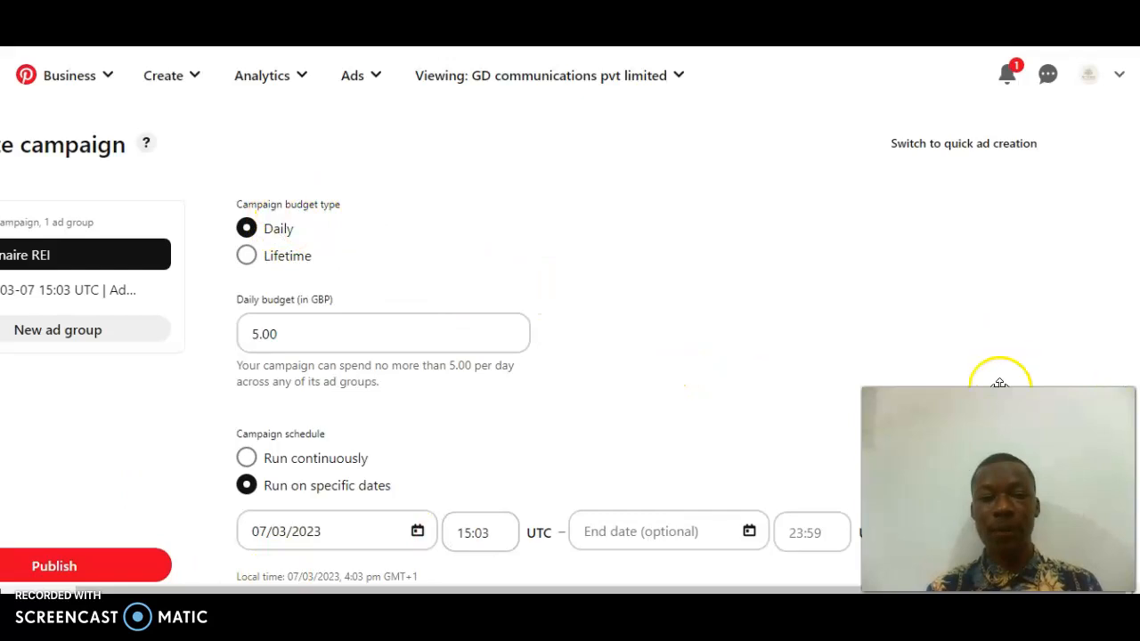
scroll(544, 380, "down", 2)
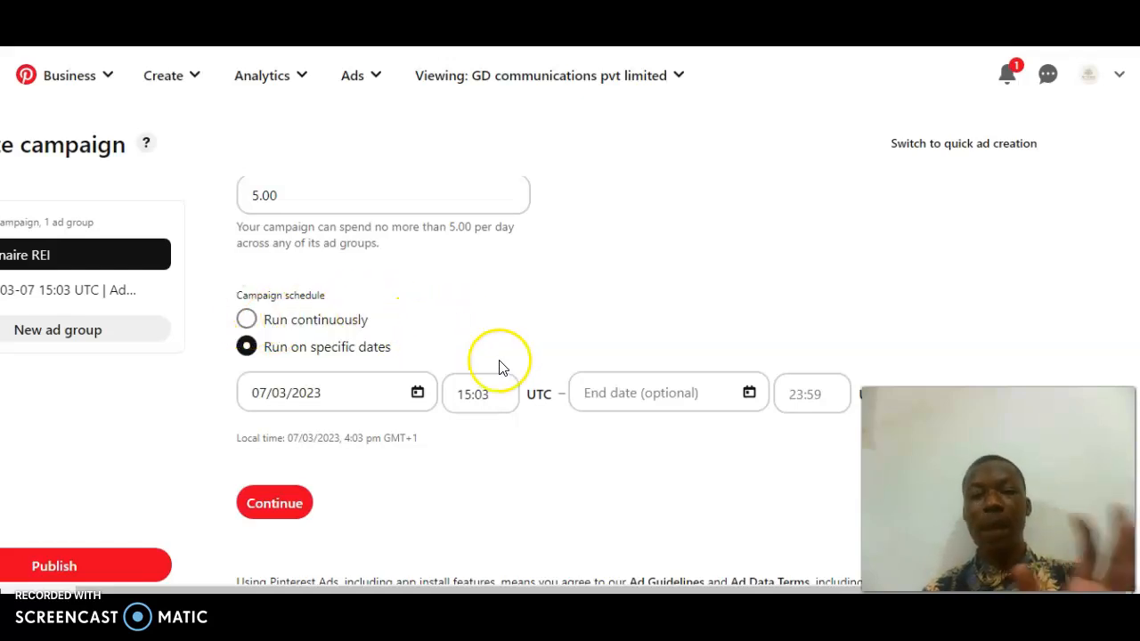
left_click(751, 396)
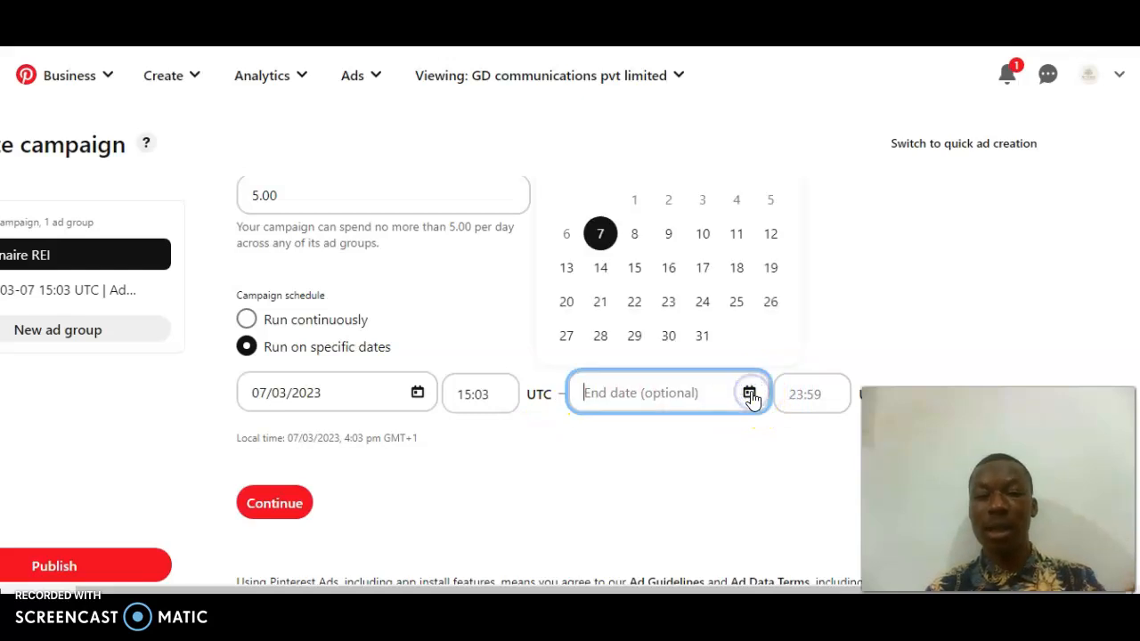
left_click(703, 235)
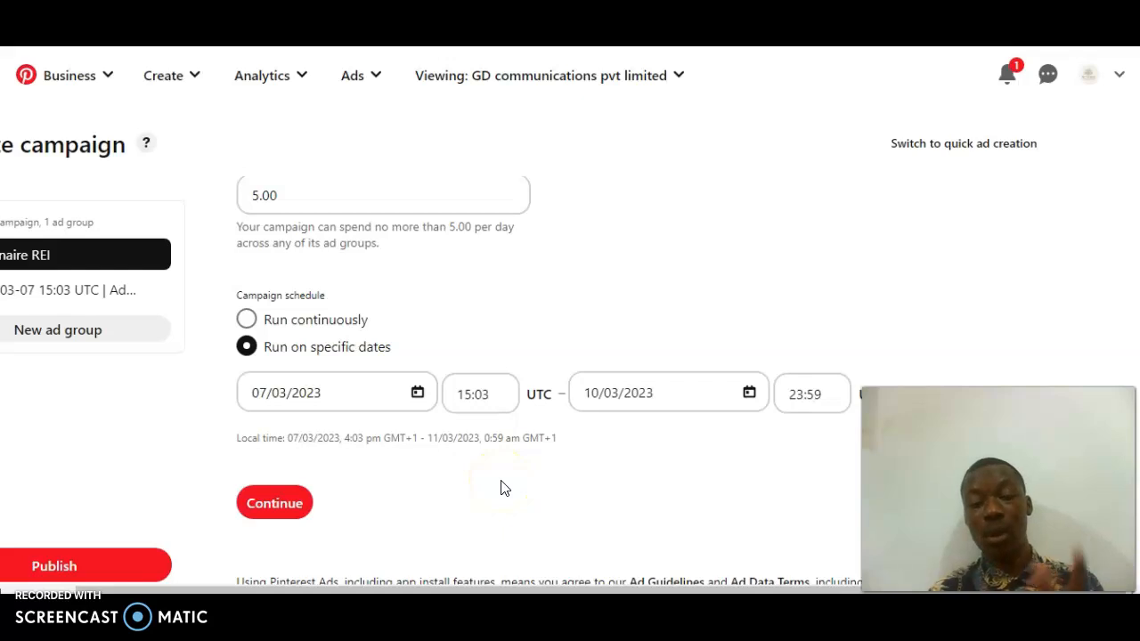
left_click(298, 503)
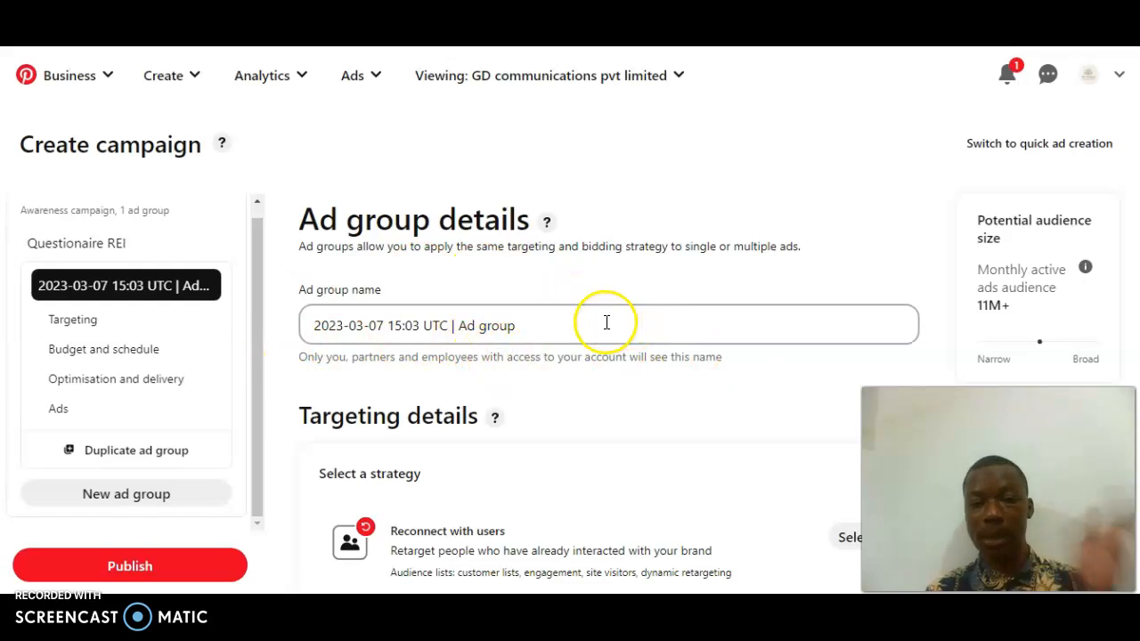
Step: Select Find new customers as the ad group's targeting strategy and review the targeting details
scroll(609, 389, "down", 3)
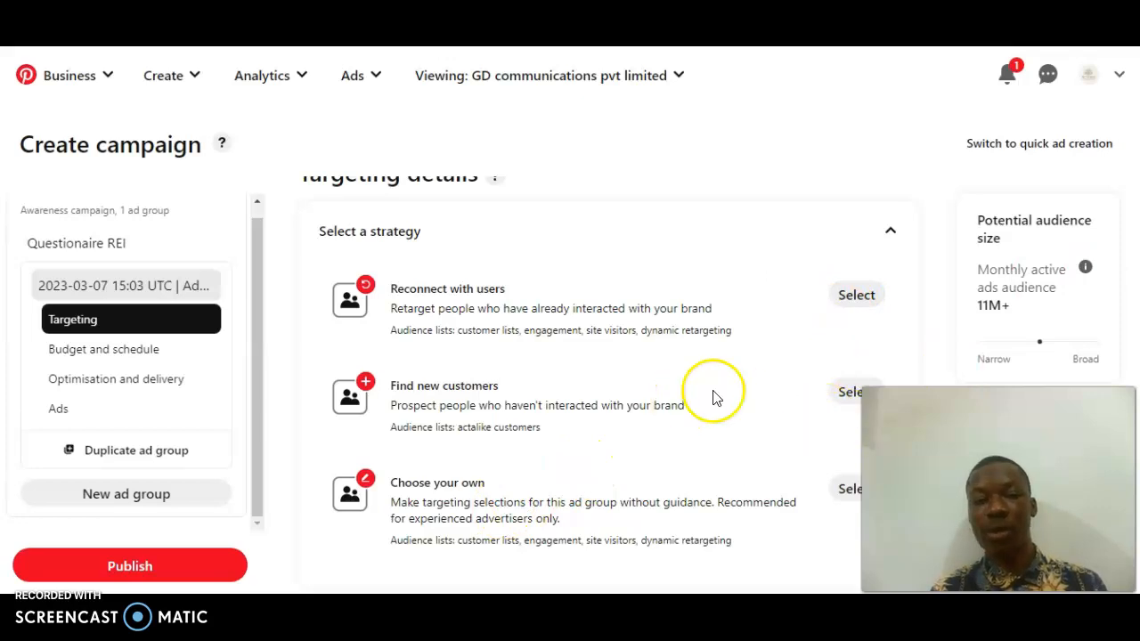
left_click(853, 392)
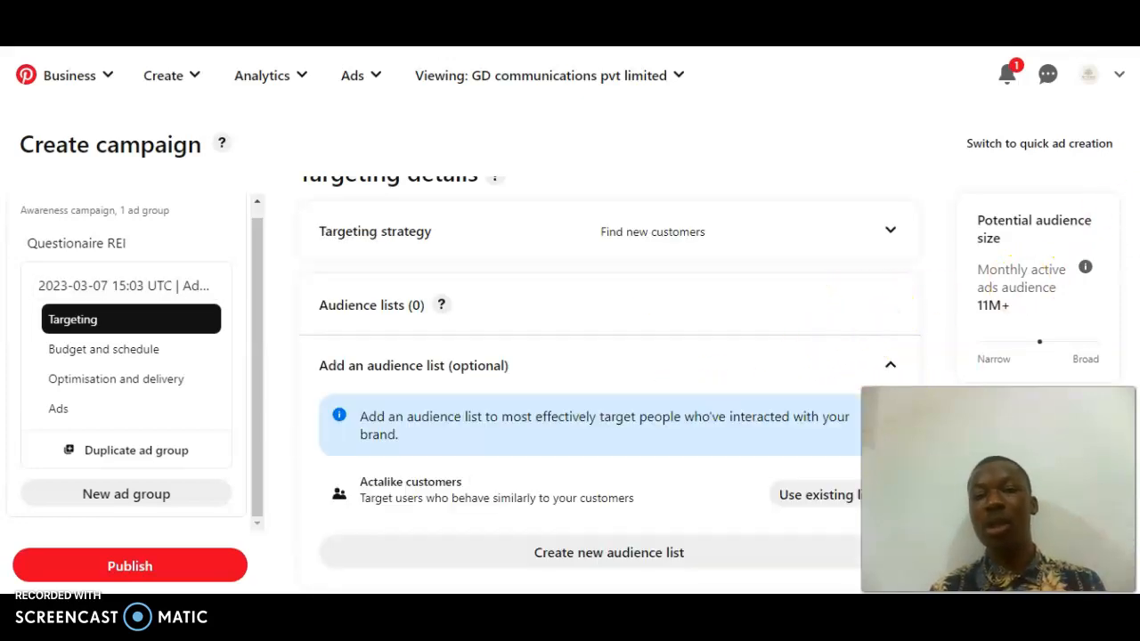
scroll(609, 383, "down", 1)
scroll(609, 382, "up", 2)
scroll(609, 383, "up", 1)
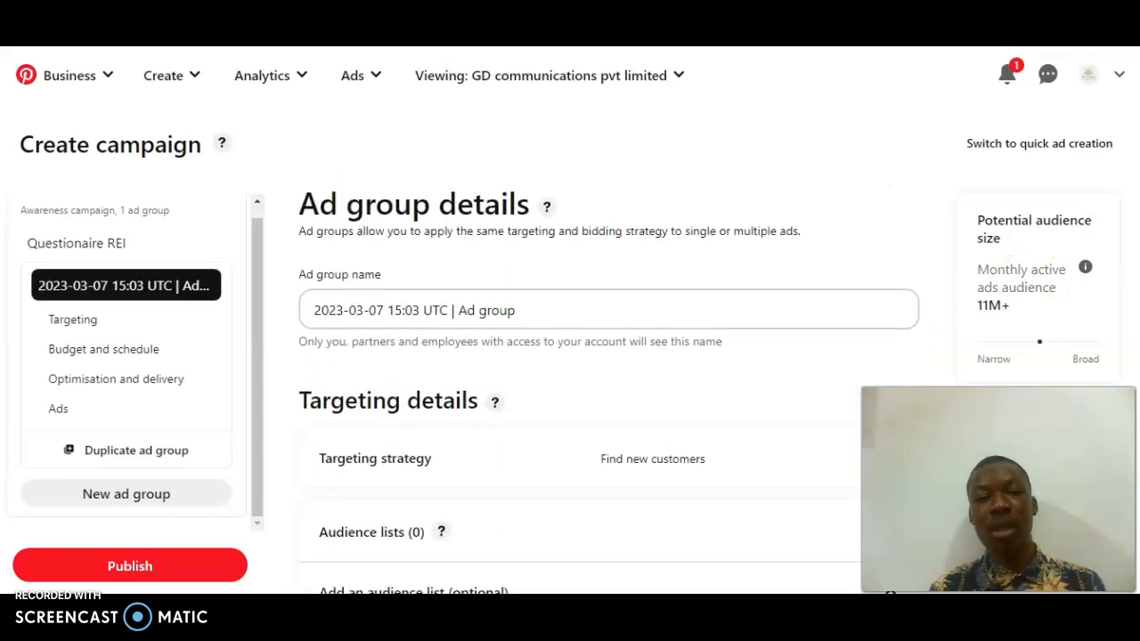
scroll(609, 383, "down", 3)
scroll(609, 392, "down", 3)
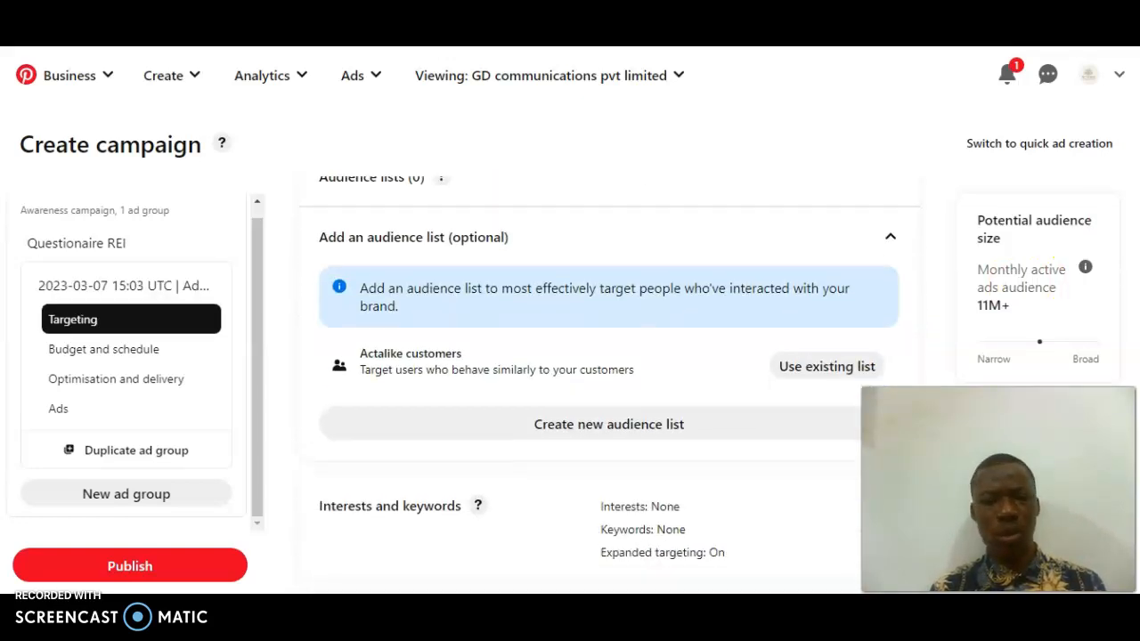
Step: Expand the Interests and keywords options and review the ad group's targeting, budget, schedule, optimisation and delivery settings
scroll(609, 383, "down", 3)
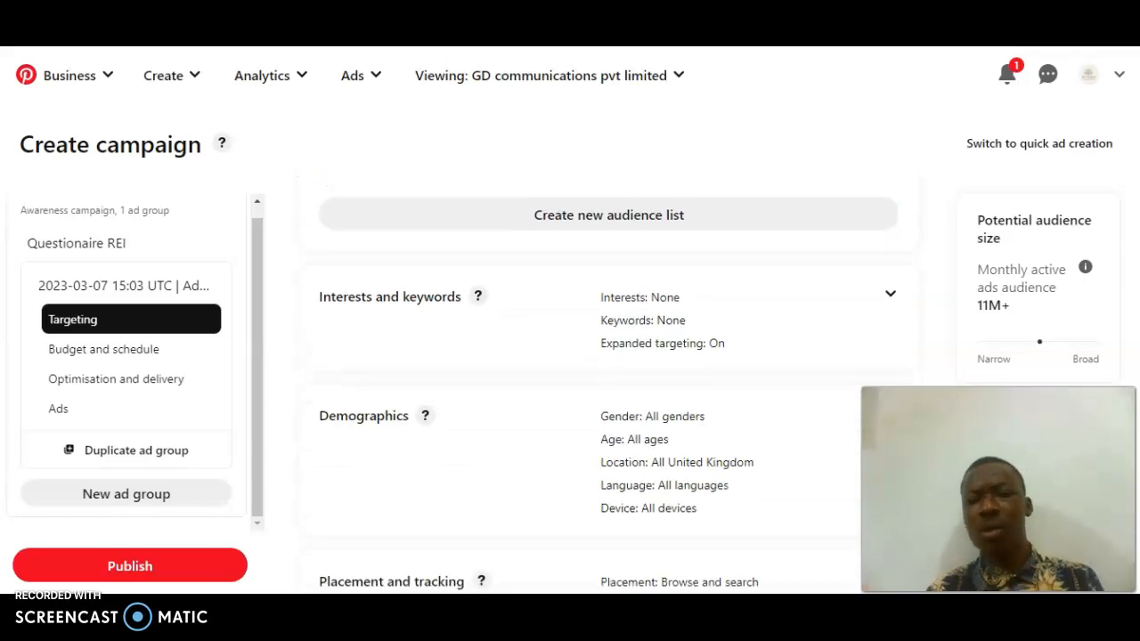
scroll(609, 383, "down", 6)
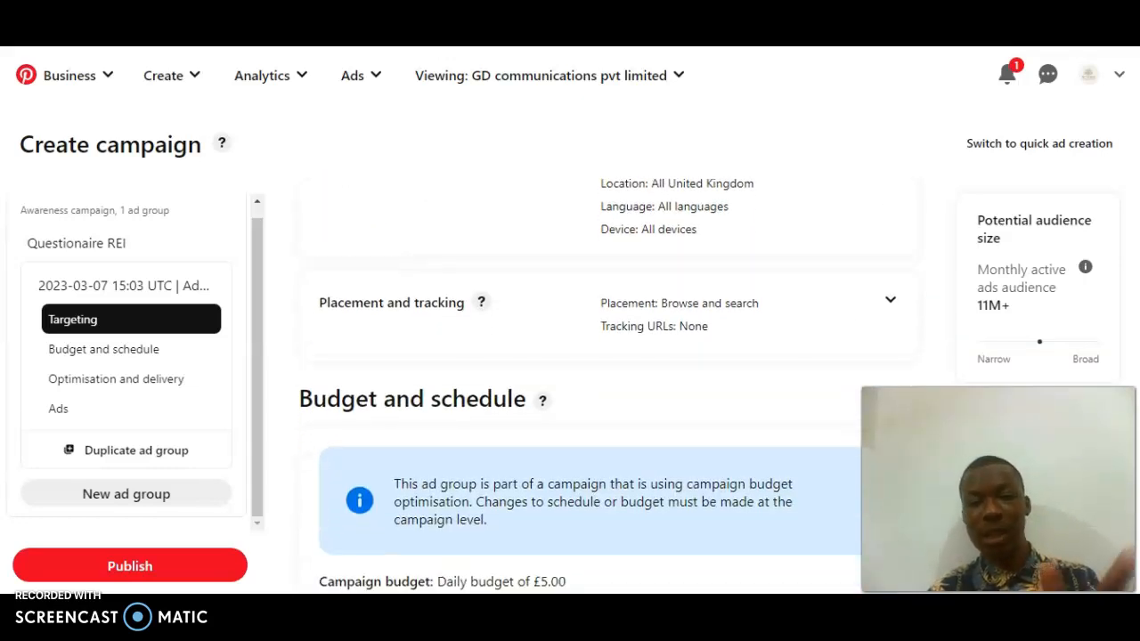
scroll(609, 383, "up", 5)
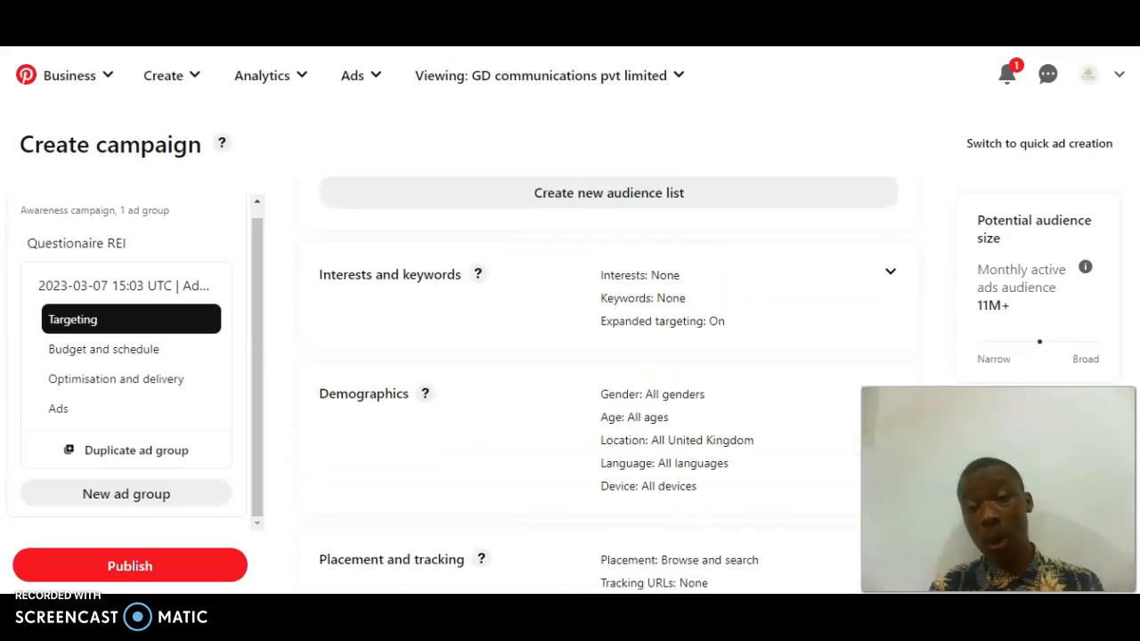
left_click(891, 274)
scroll(609, 389, "down", 4)
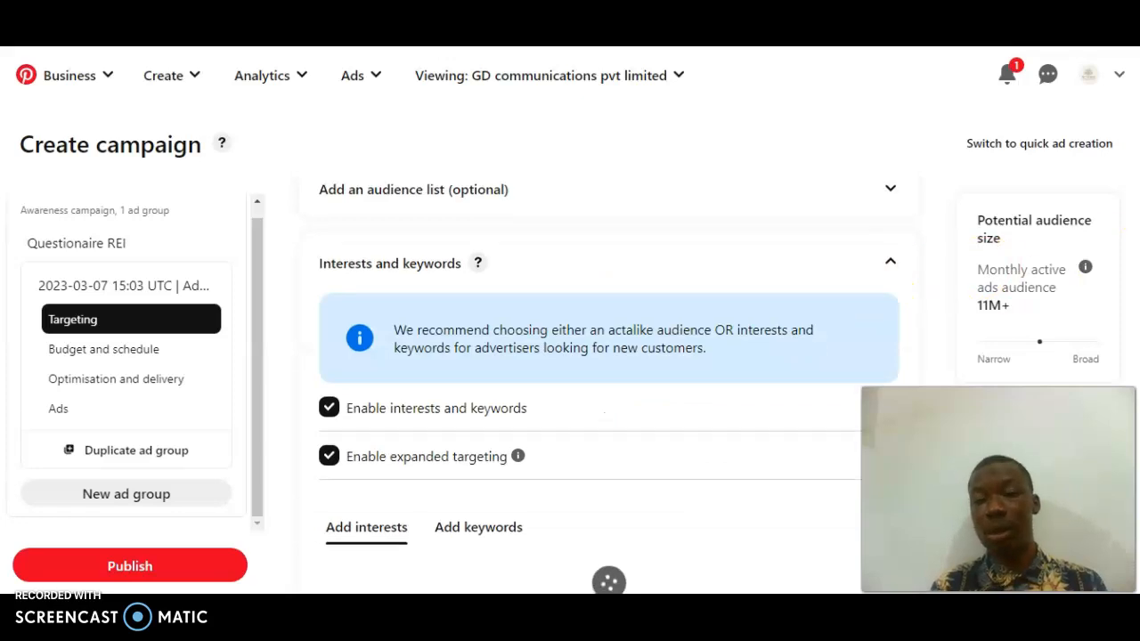
scroll(609, 385, "down", 6)
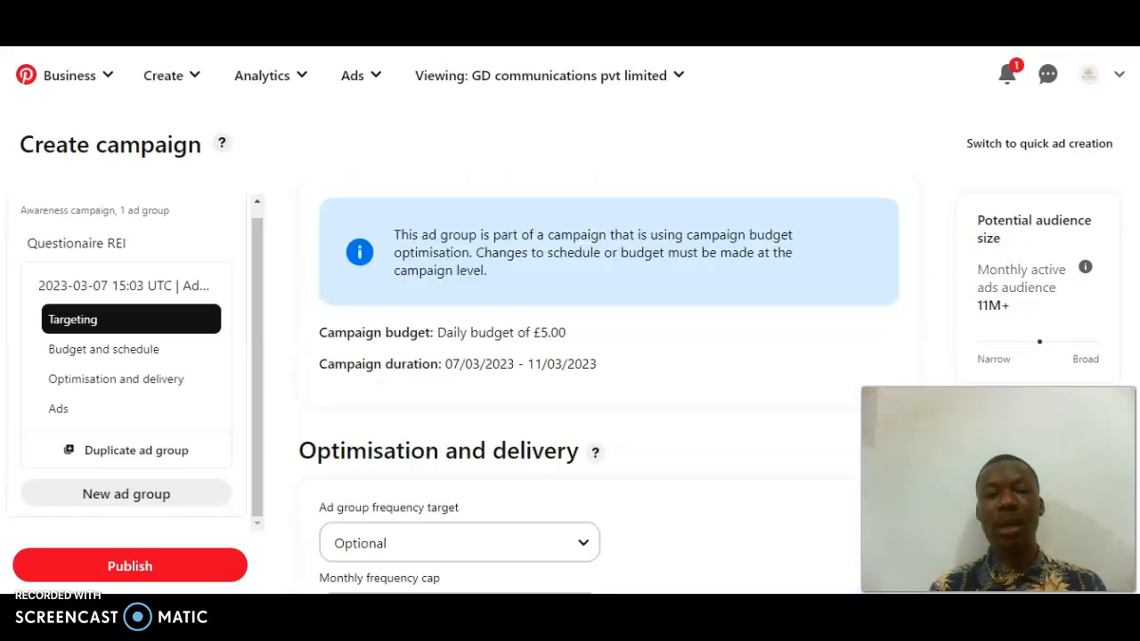
scroll(609, 384, "up", 3)
scroll(609, 385, "down", 5)
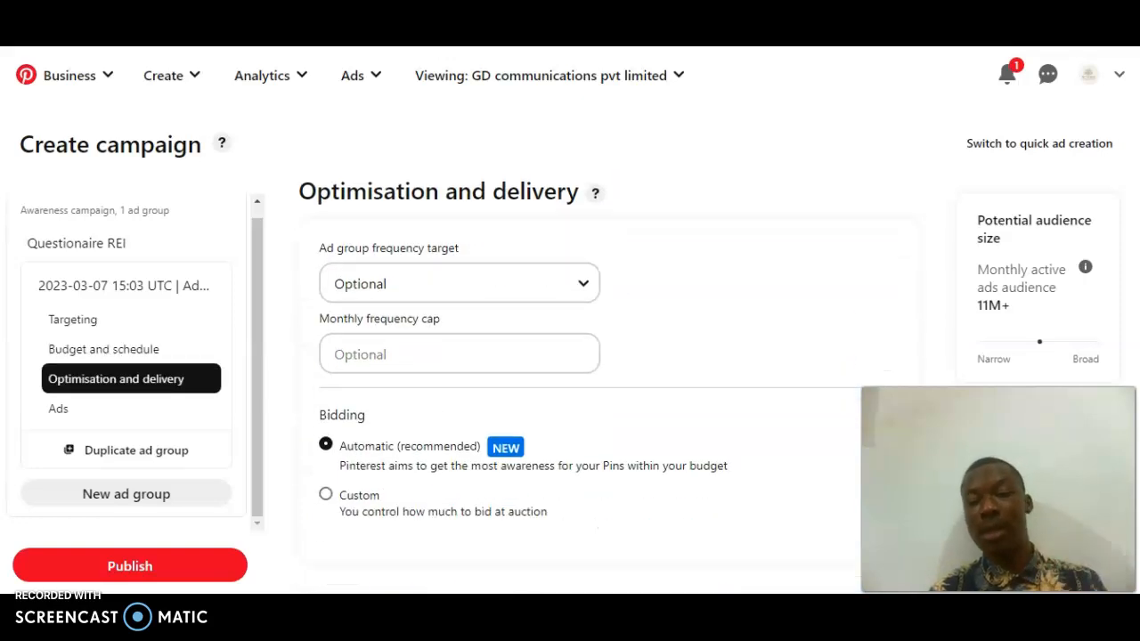
Step: Select the existing Clothing carousel Pin from all eligible Pins and add it to the ad group as the ad to promote
scroll(609, 385, "down", 4)
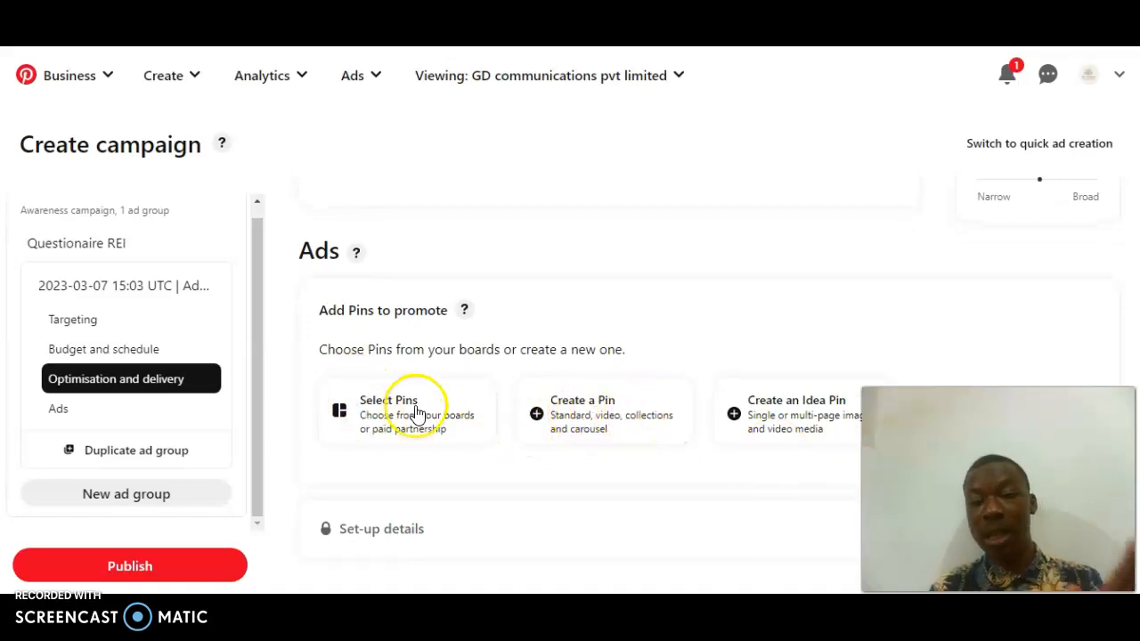
left_click(417, 412)
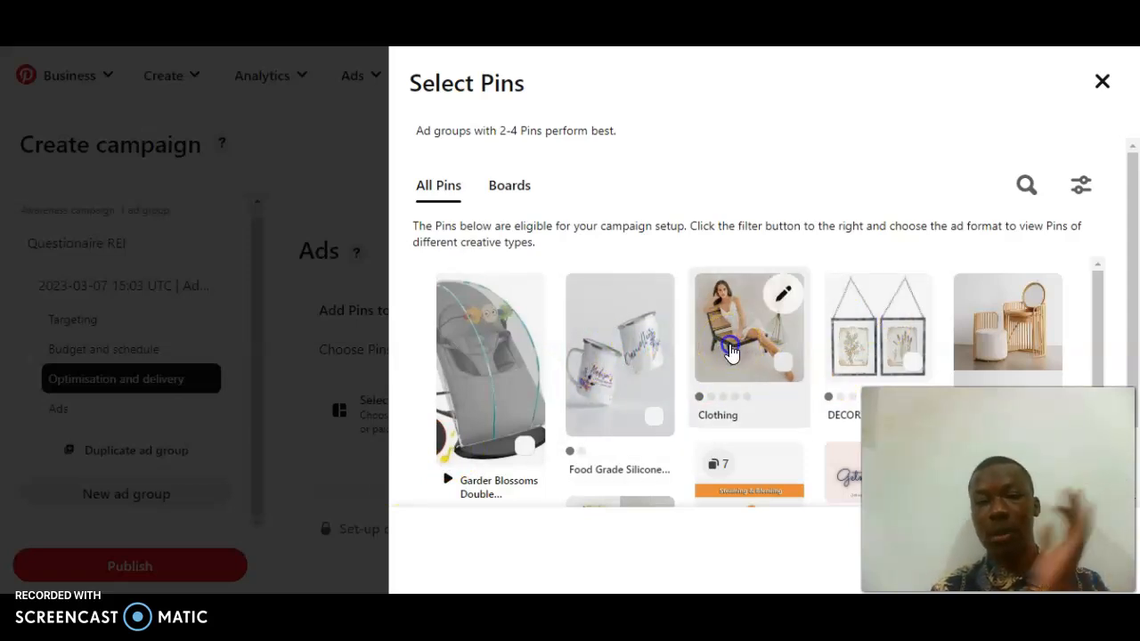
left_click(730, 353)
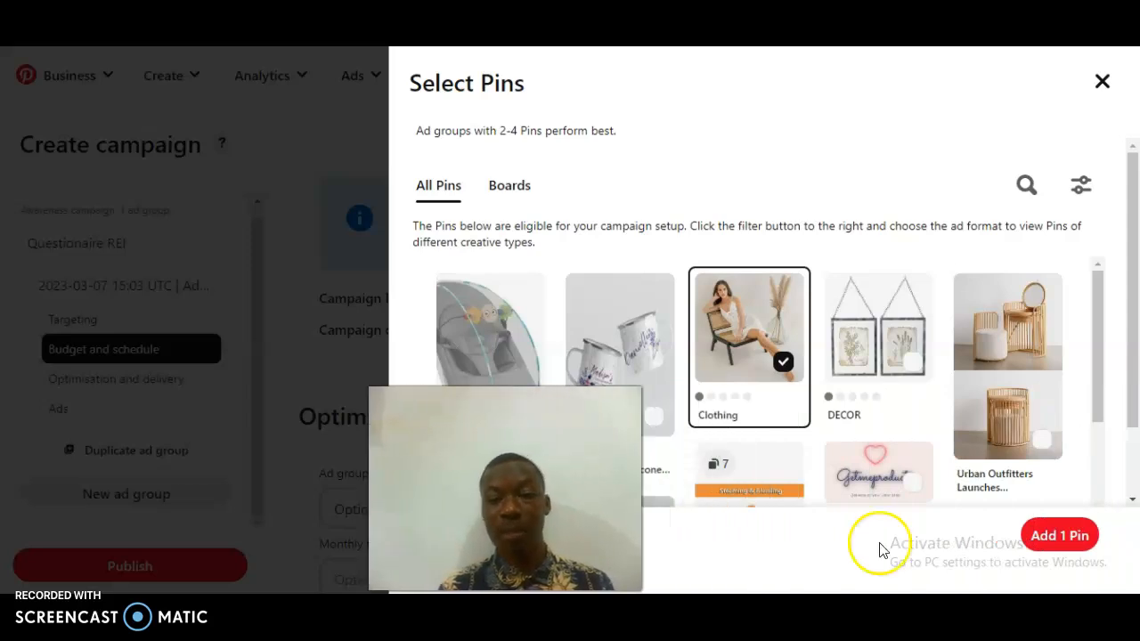
left_click(1064, 536)
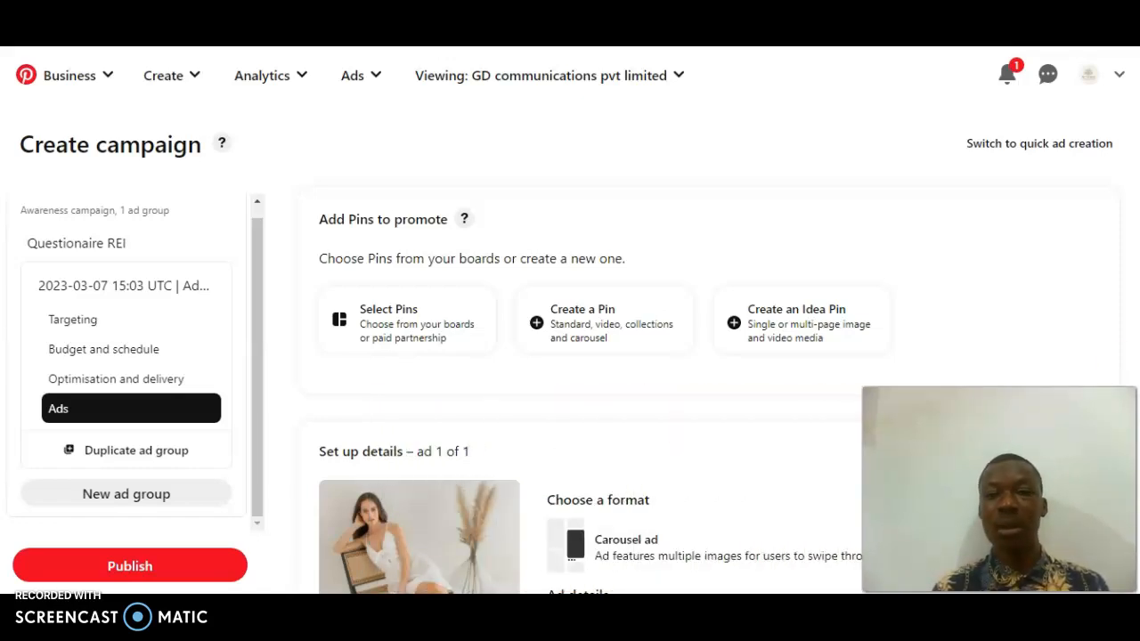
Step: Review the ad group's device targeting, placement, budget, bidding and ad sections with the Pin added
scroll(600, 386, "up", 10)
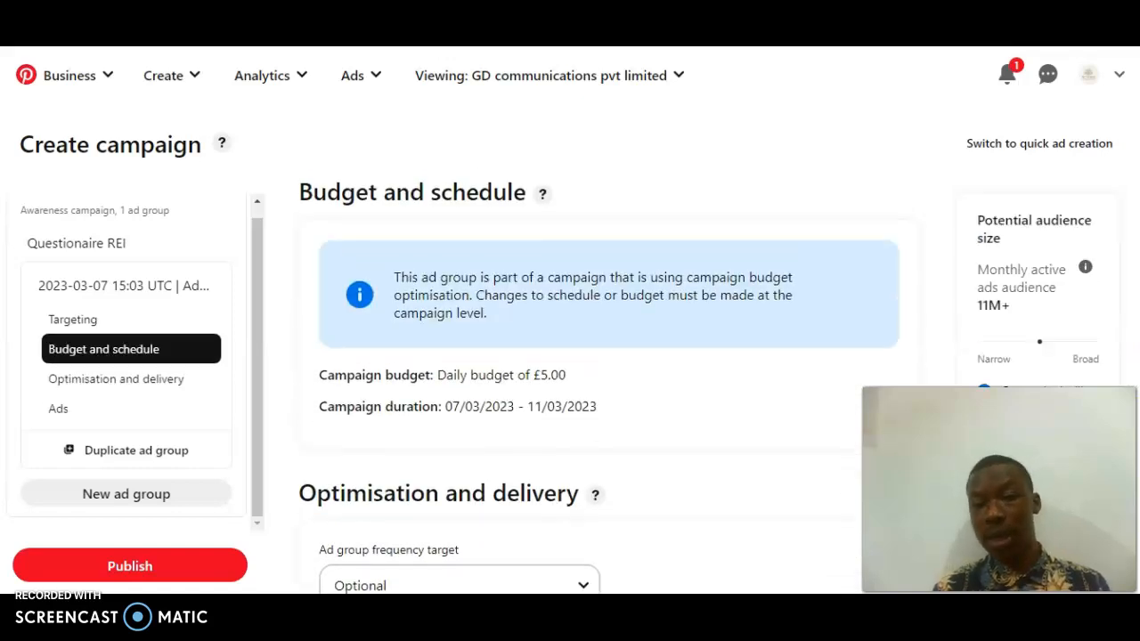
scroll(599, 385, "up", 7)
scroll(600, 386, "down", 5)
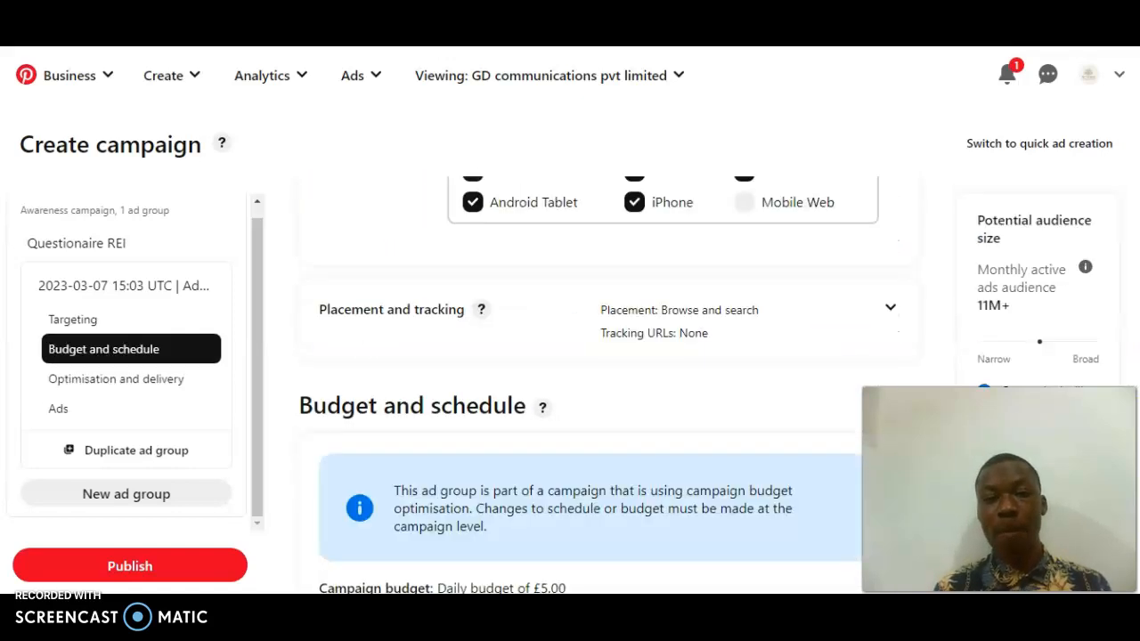
scroll(599, 386, "down", 8)
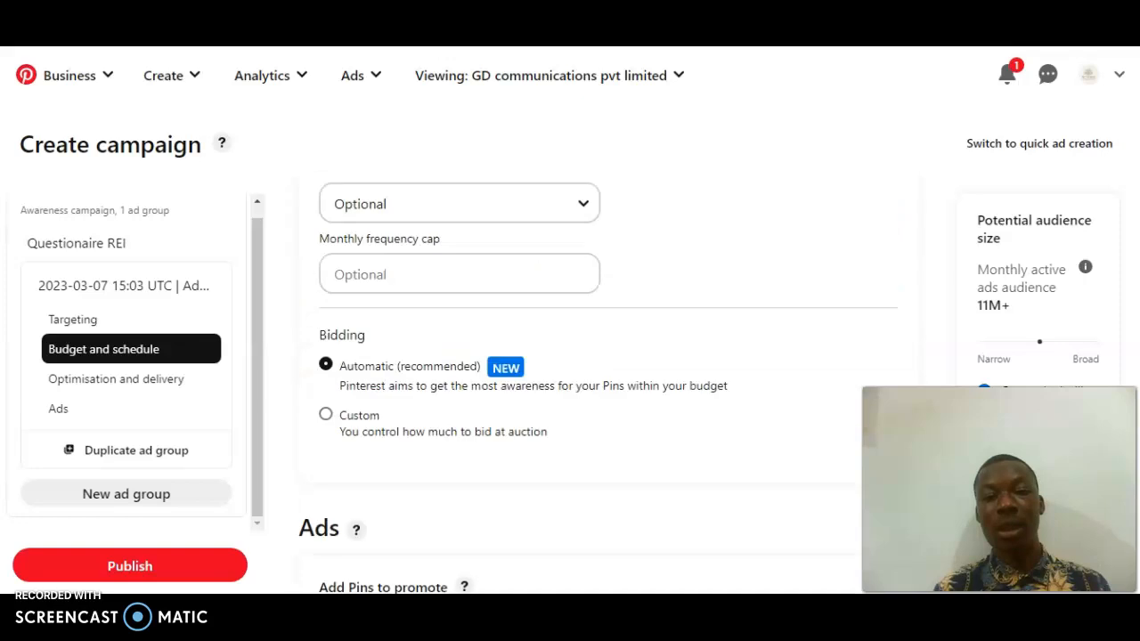
scroll(599, 385, "down", 5)
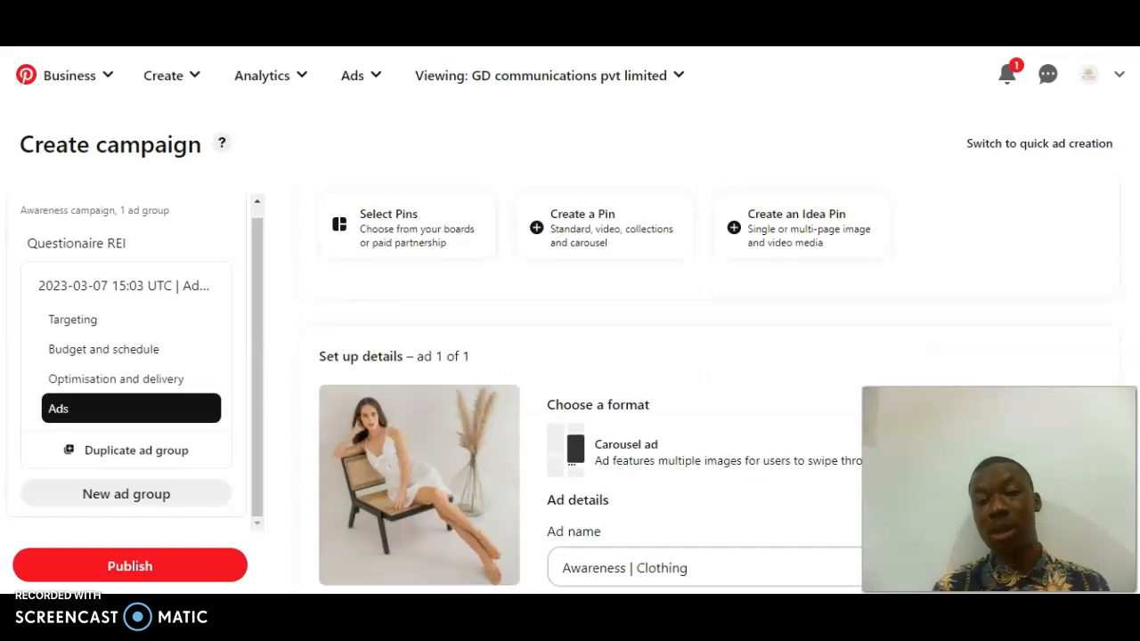
Step: Examine the carousel ad's name and the destination URL of each of its cards
scroll(600, 386, "down", 3)
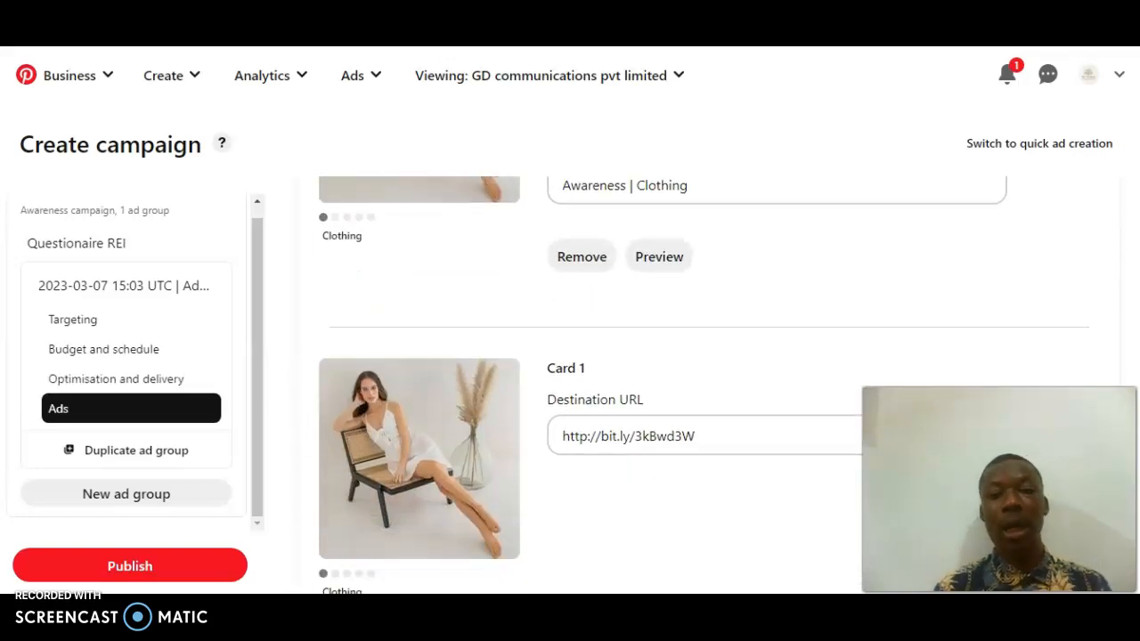
scroll(663, 367, "up", 1)
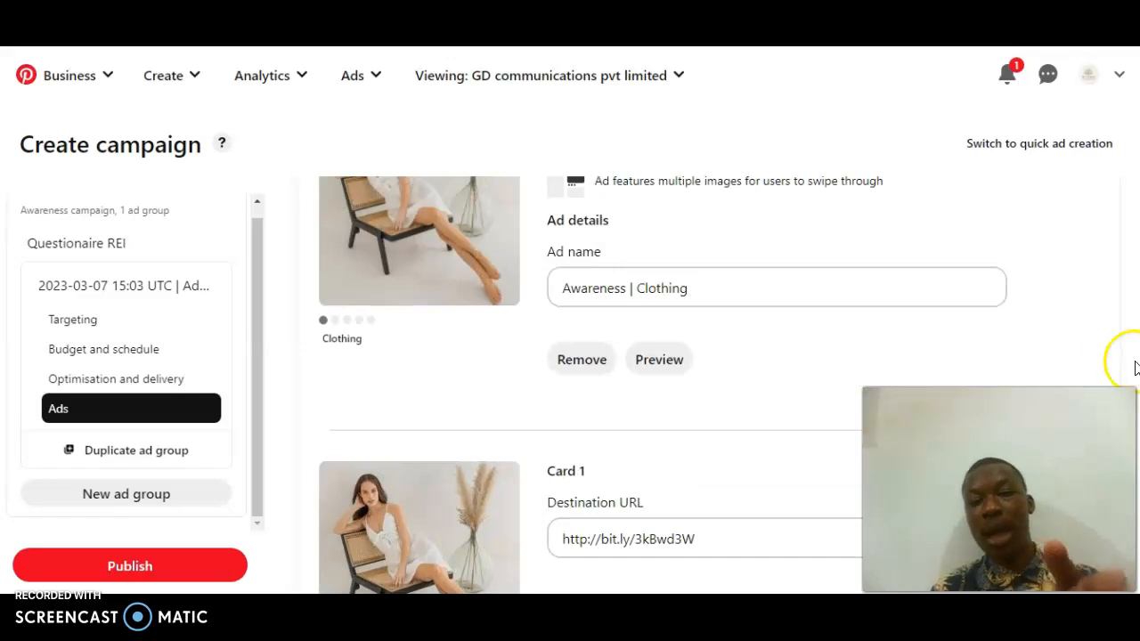
scroll(638, 267, "down", 1)
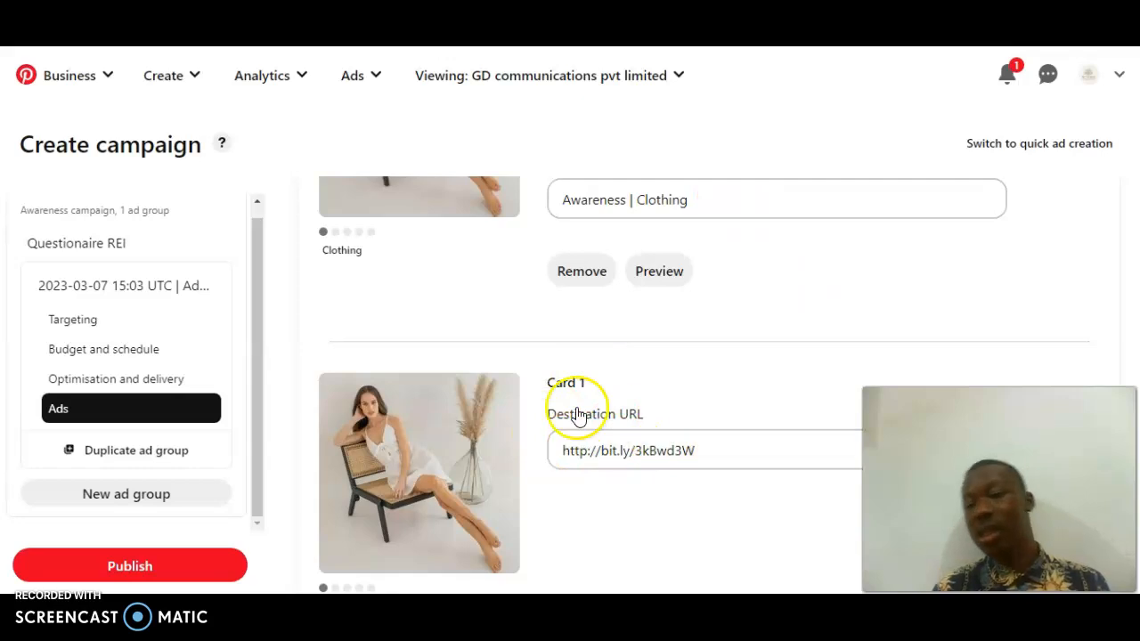
scroll(704, 383, "down", 3)
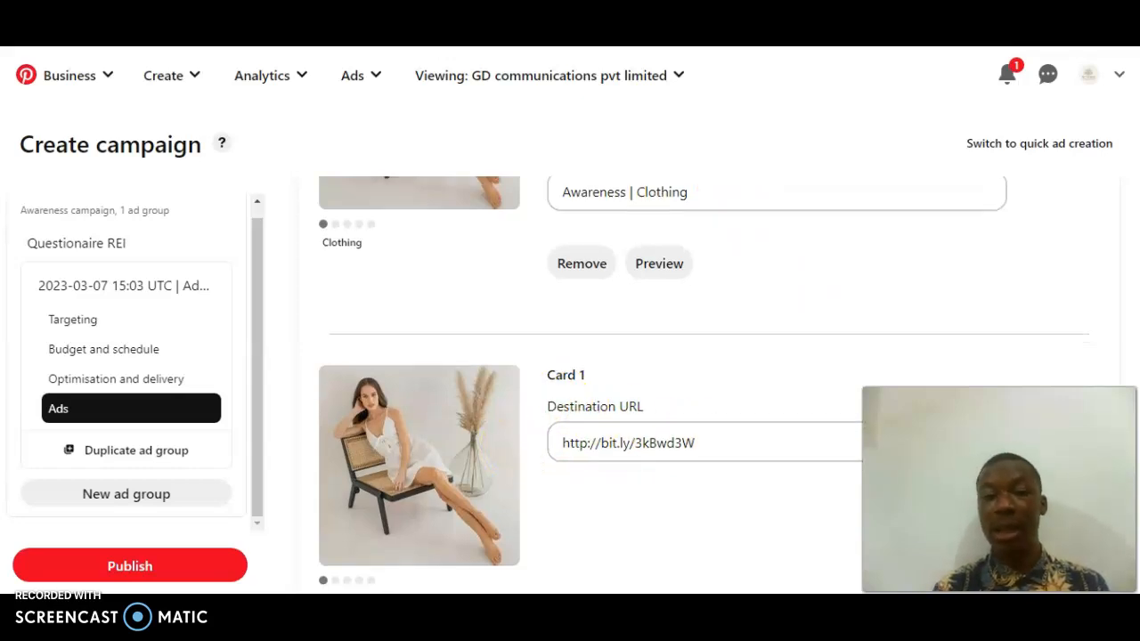
scroll(704, 383, "down", 7)
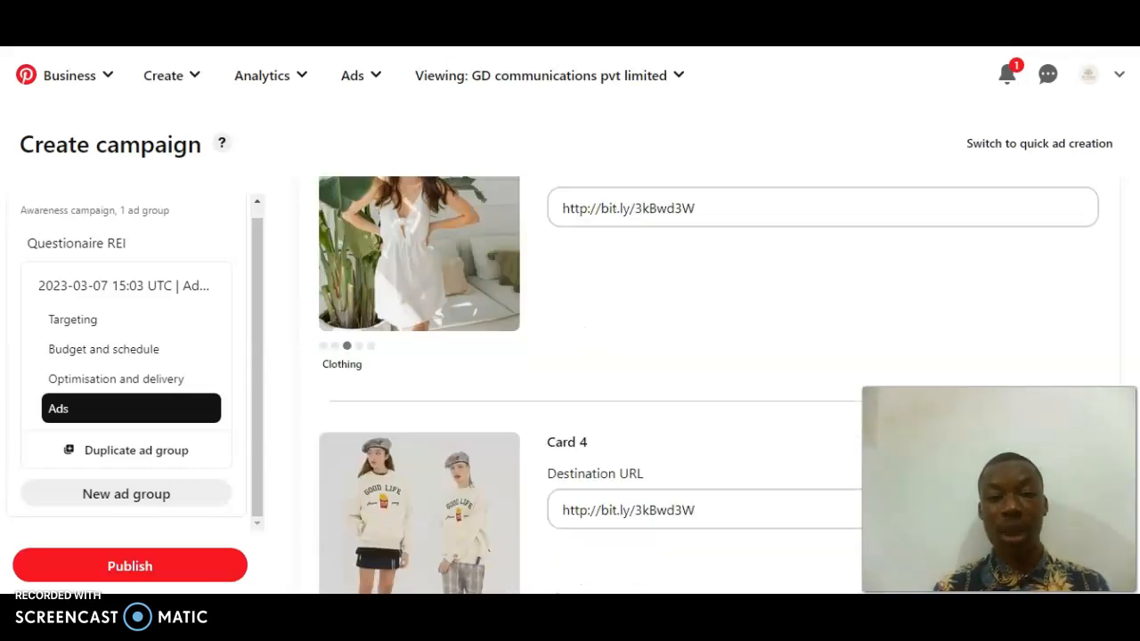
left_click_drag(1133, 502, 1137, 378)
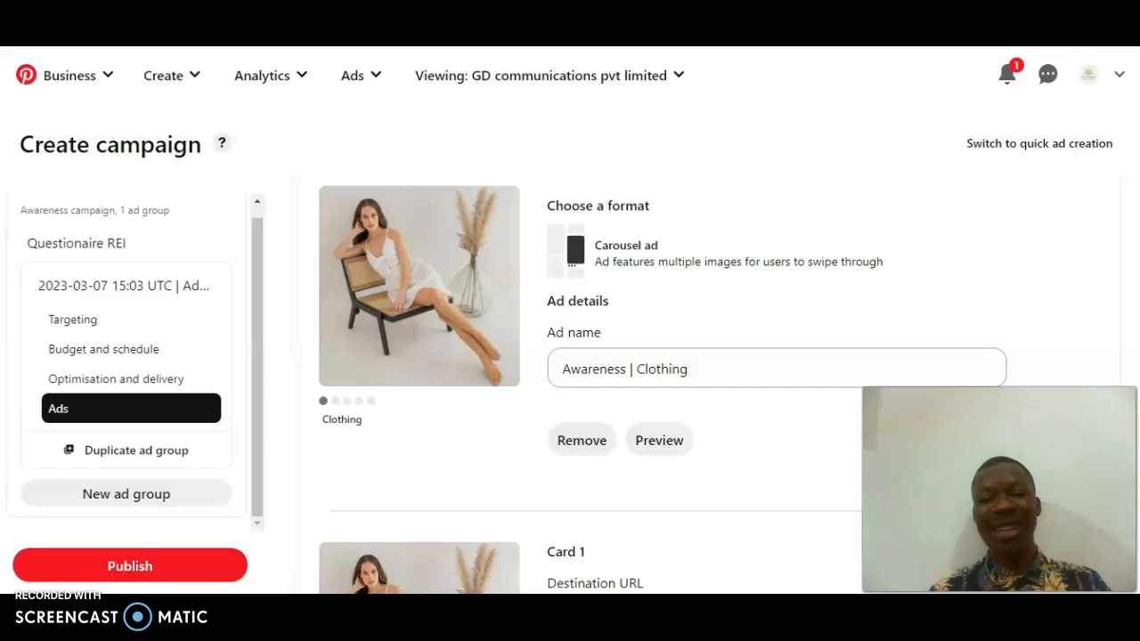
scroll(703, 383, "down", 10)
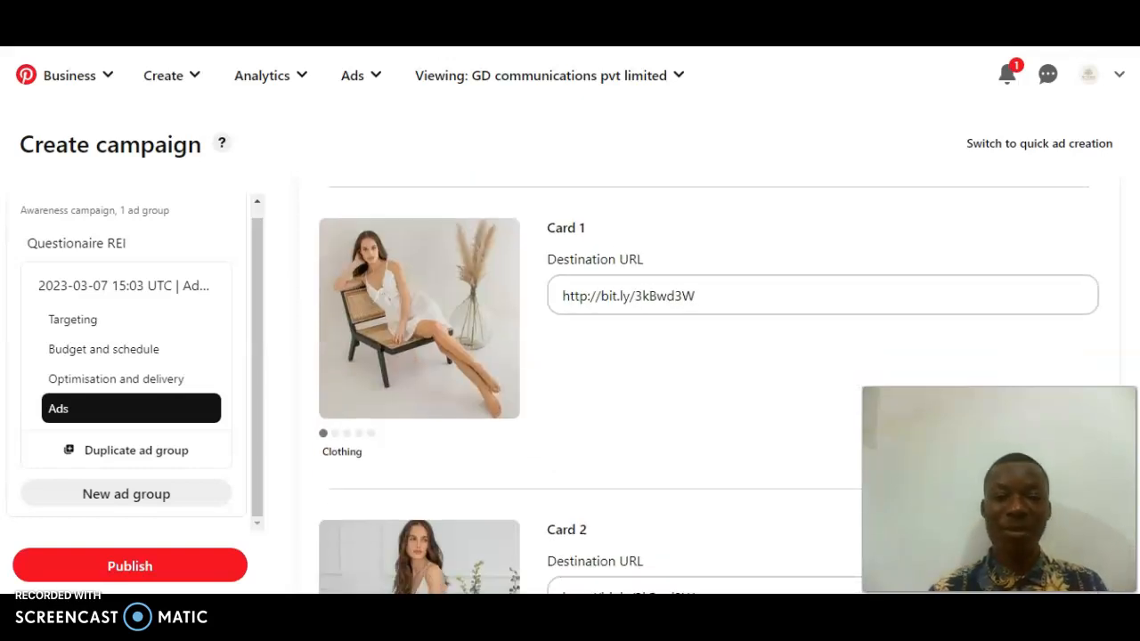
scroll(703, 382, "down", 7)
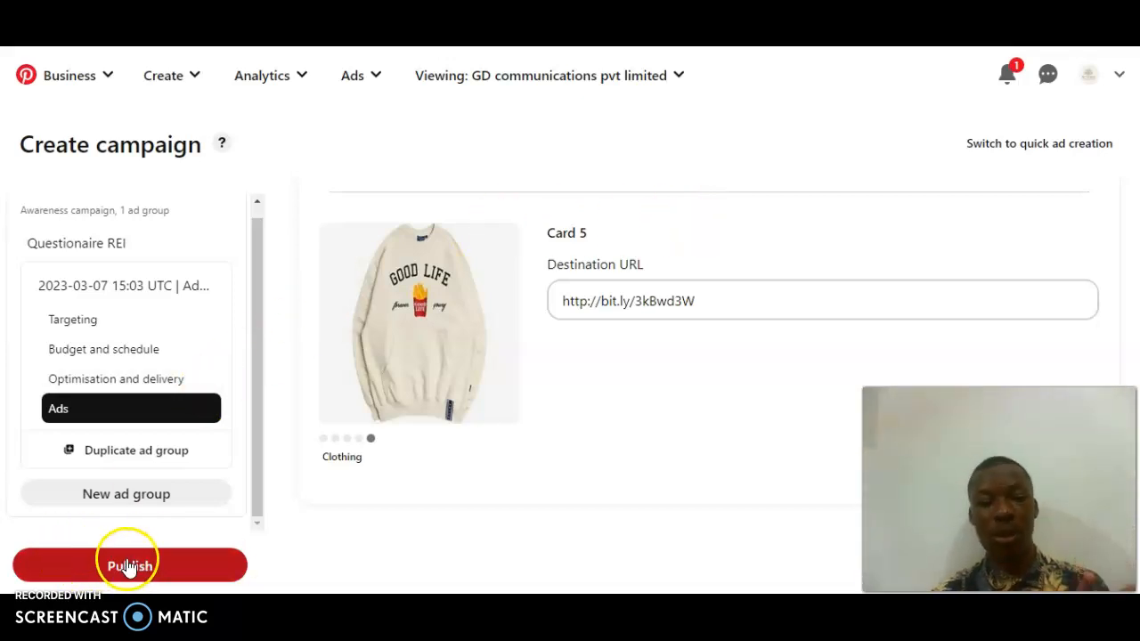
Step: Publish the campaign and look through the business information, billing address and payment type sections of the billing page
left_click(180, 570)
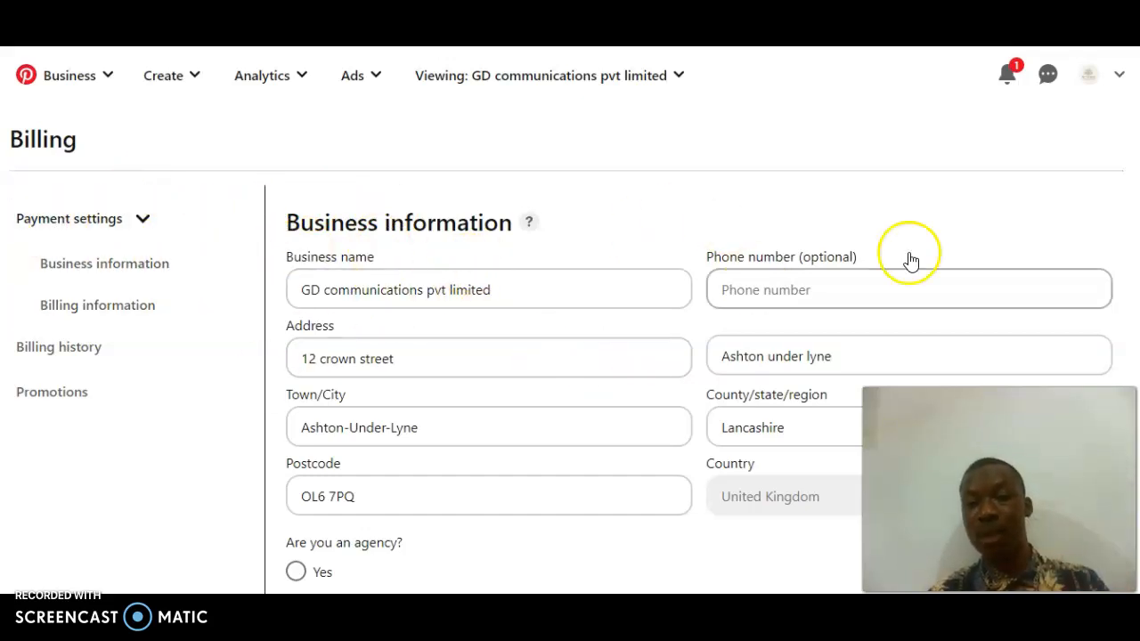
scroll(695, 356, "down", 1)
scroll(694, 356, "down", 12)
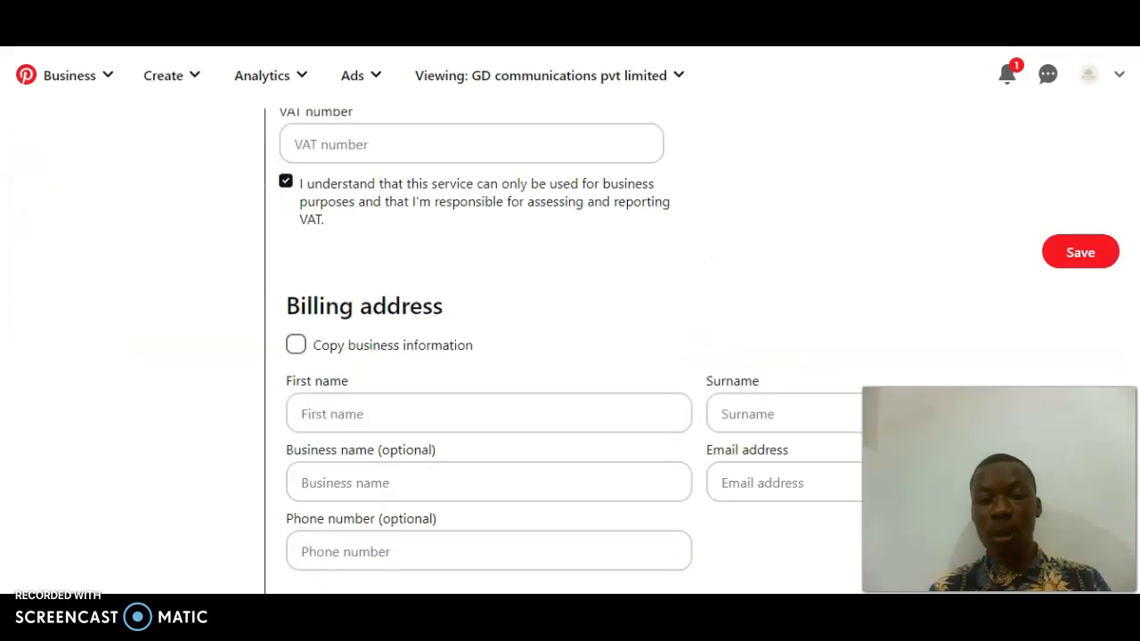
scroll(694, 356, "down", 2)
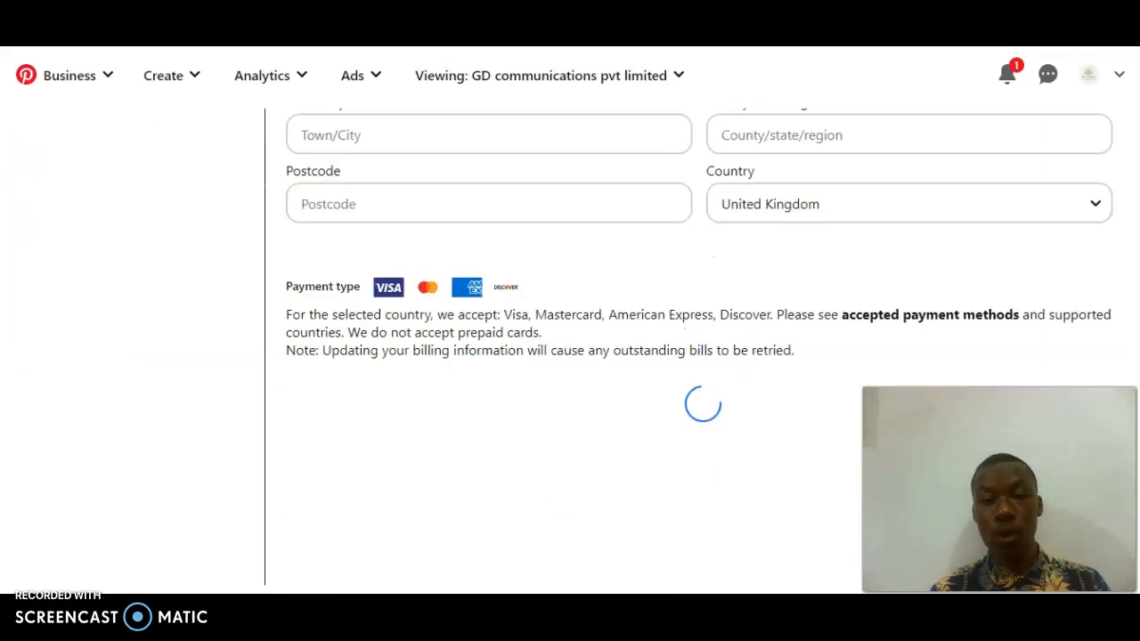